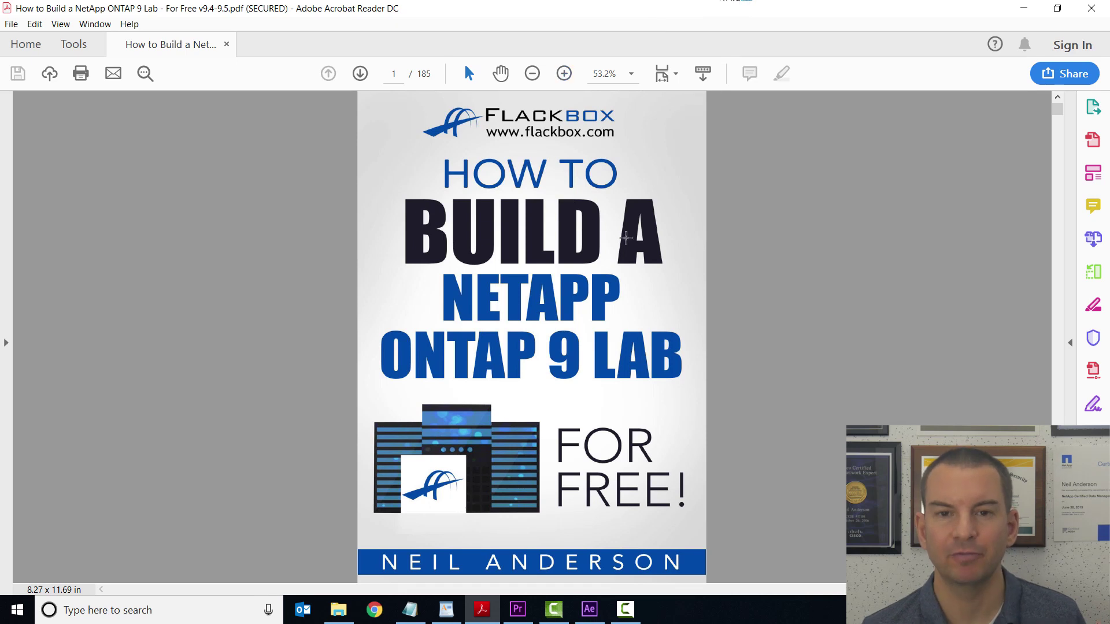
Jump to the guide's 'VMware Workstation Player Install' bookmark from the navigation pane.
click(7, 343)
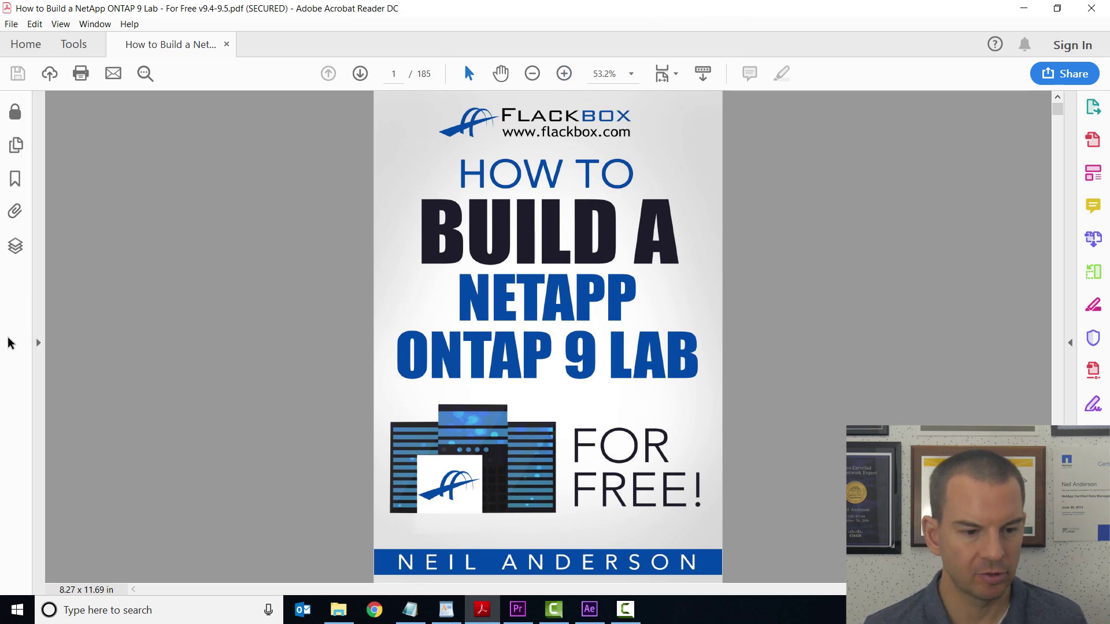
click(15, 179)
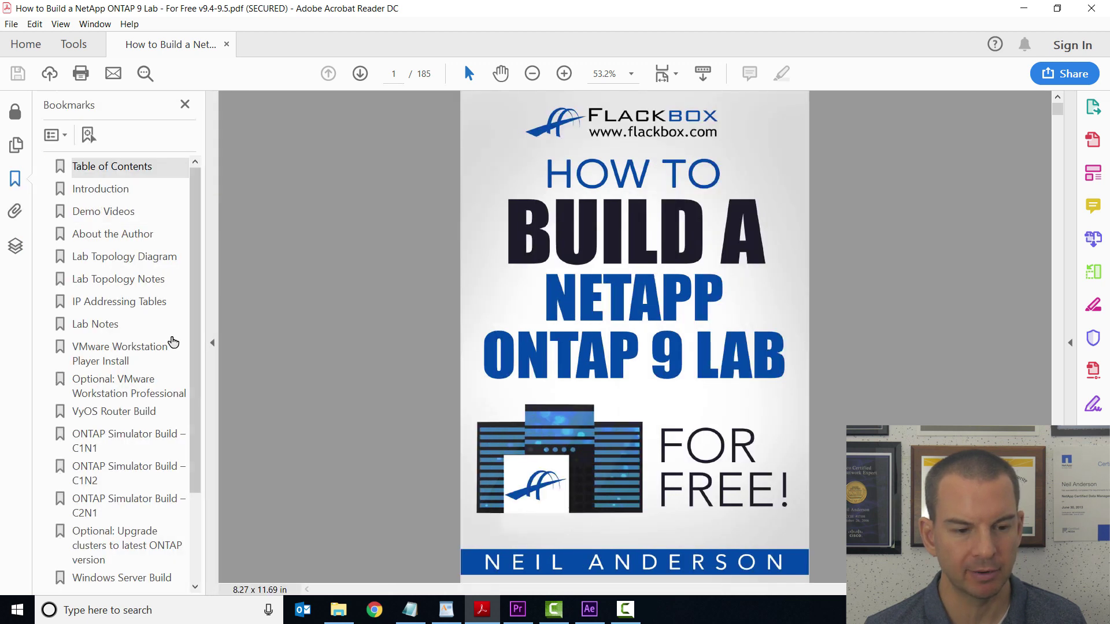
click(104, 356)
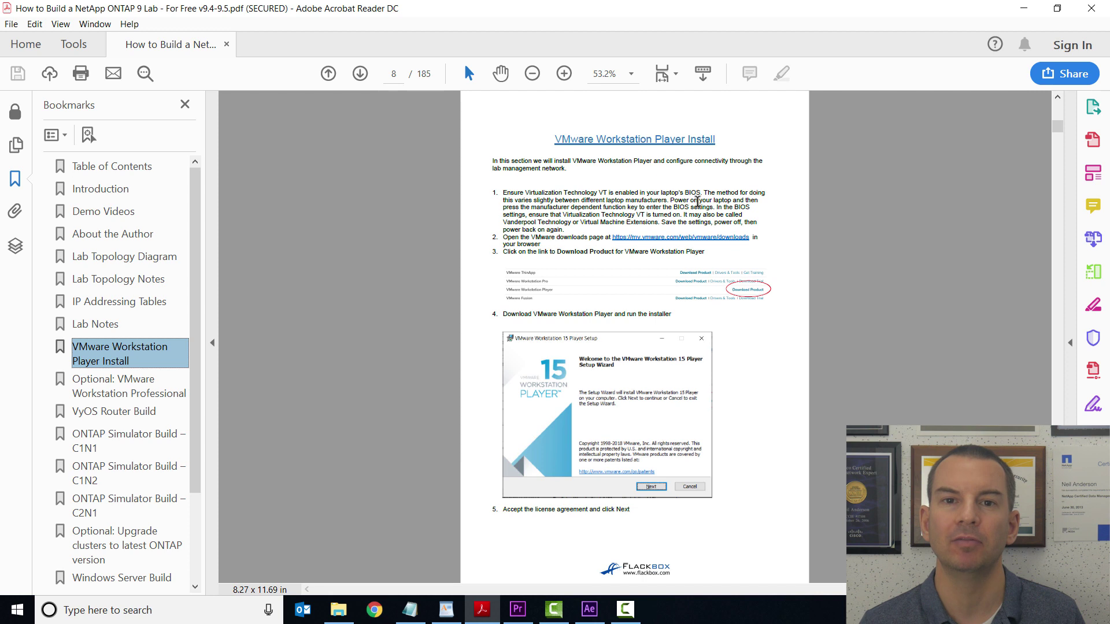
Shut down Windows from the Start menu.
click(9, 614)
click(209, 581)
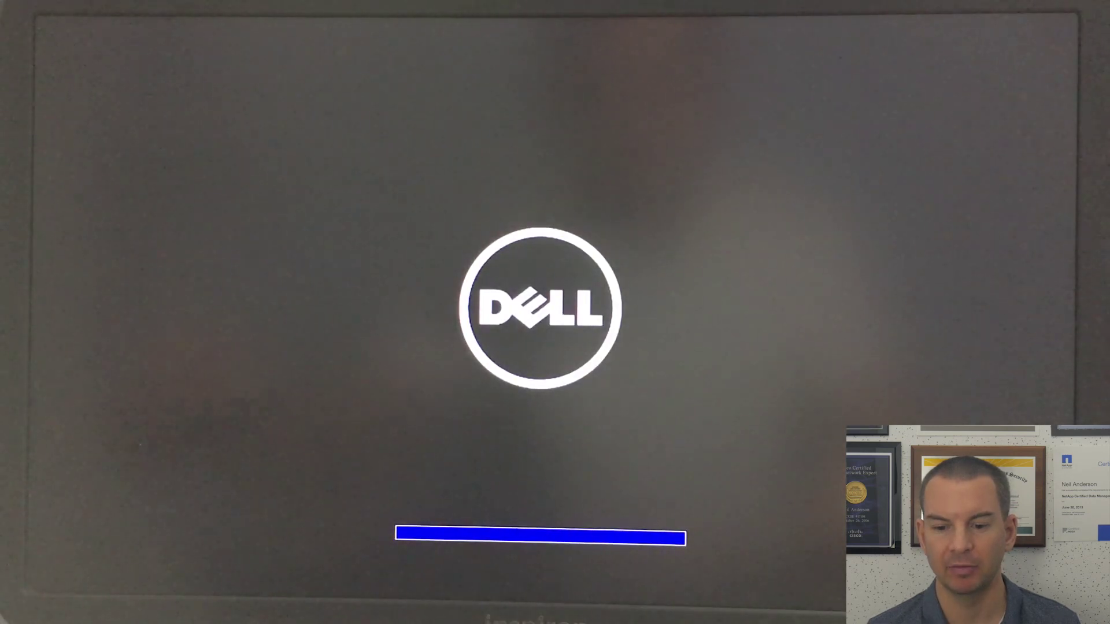
Set Virtualization to Enabled on the BIOS Advance tab, then save and exit with F10.
key(F2)
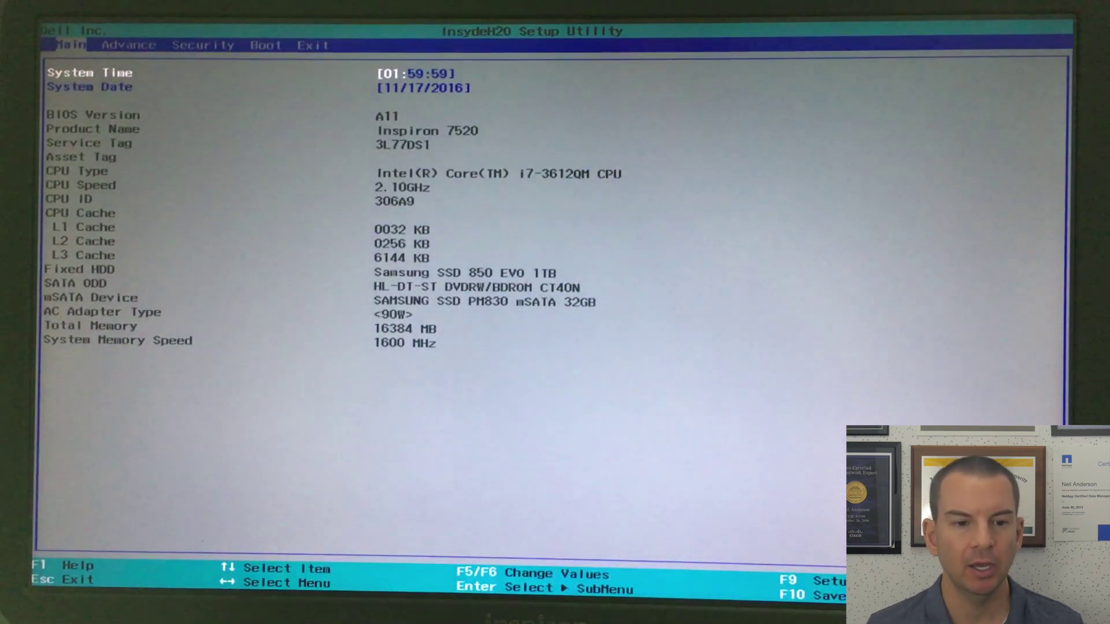
key(Right)
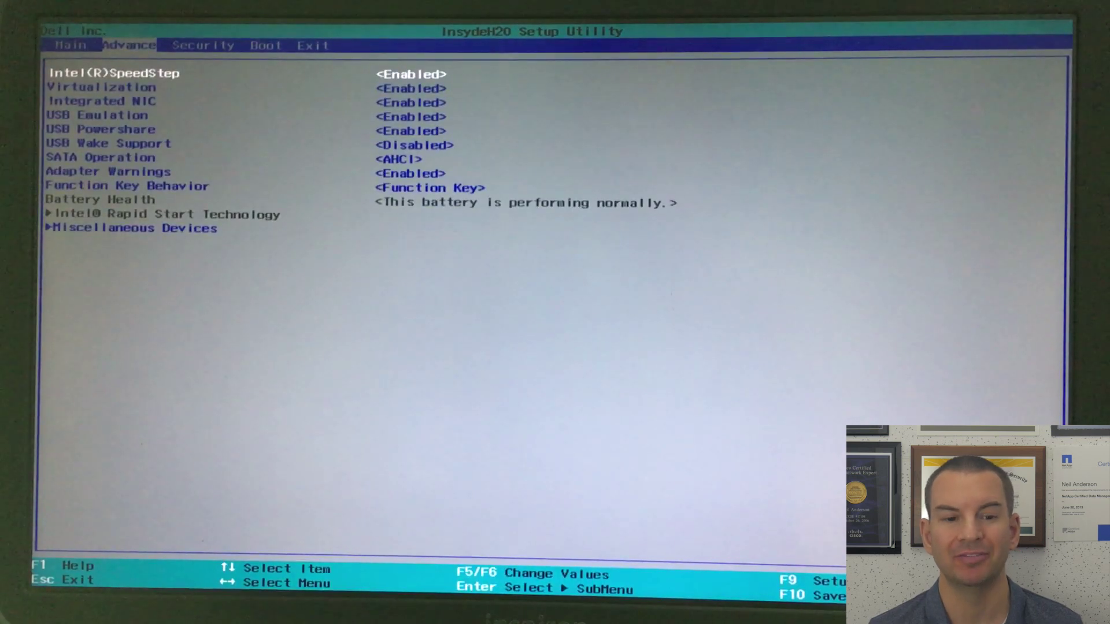
key(Down)
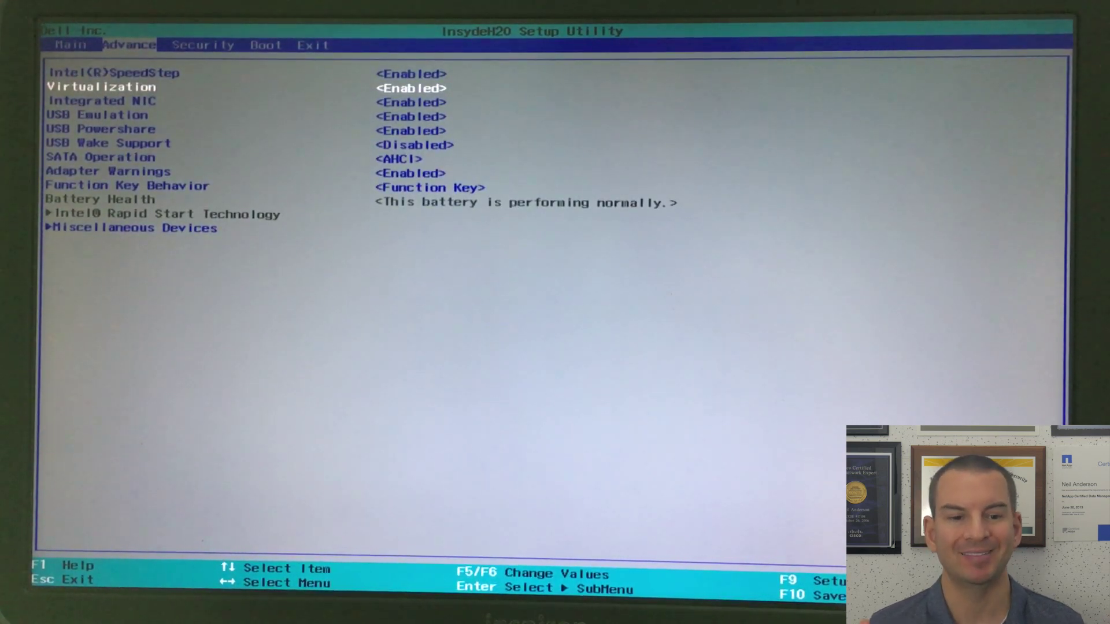
key(Return)
key(Return)
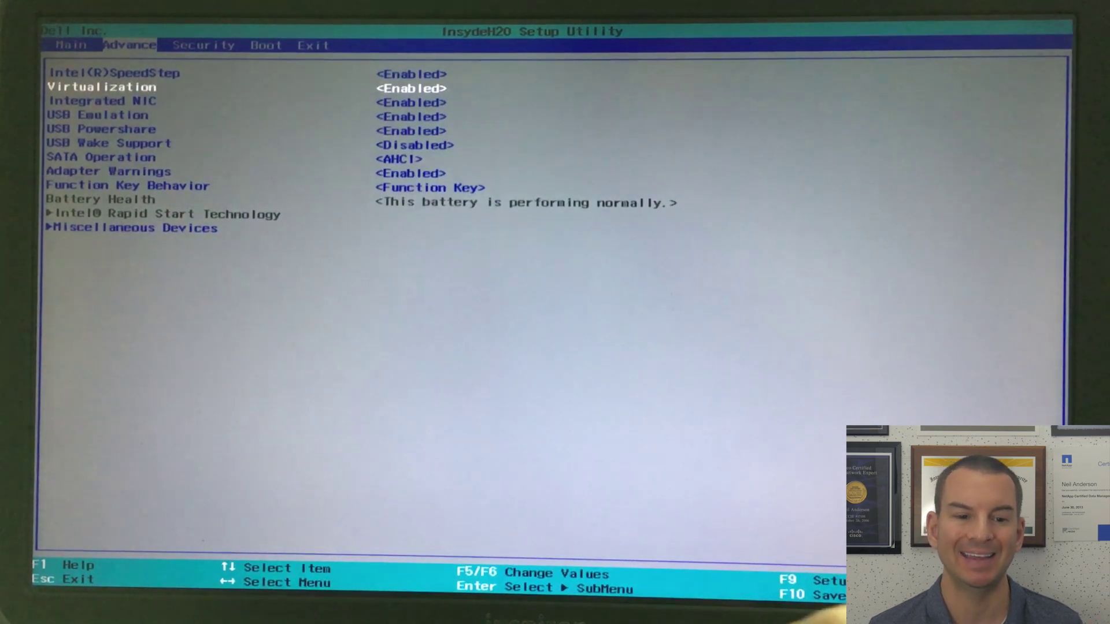
key(F10)
key(Return)
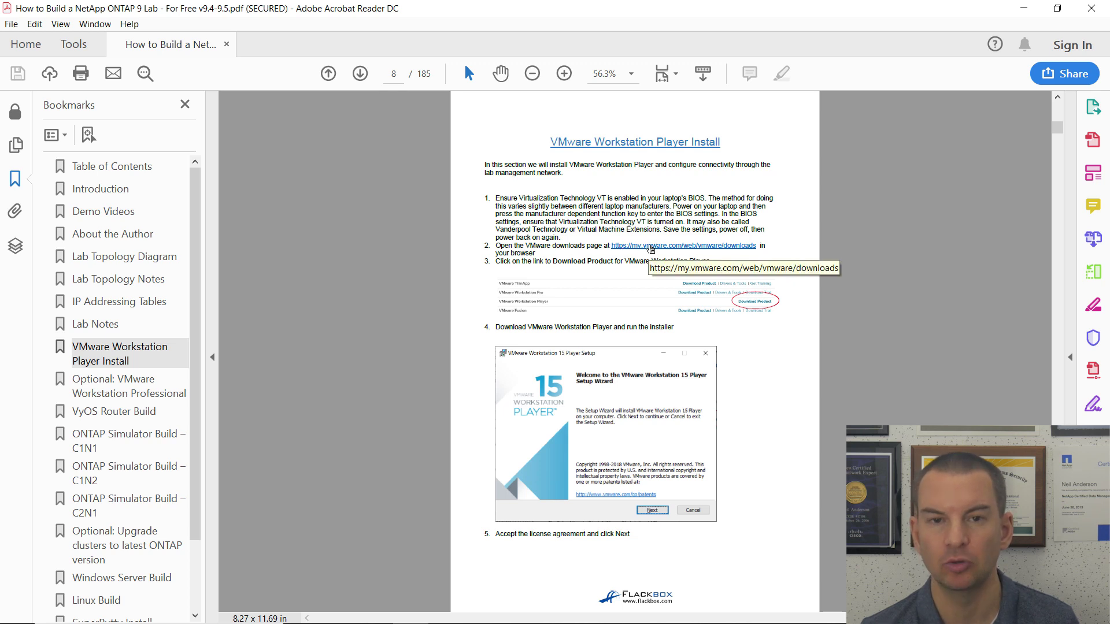
Open the my.vmware.com downloads link and search the list for 'player' to find Workstation Player.
click(650, 249)
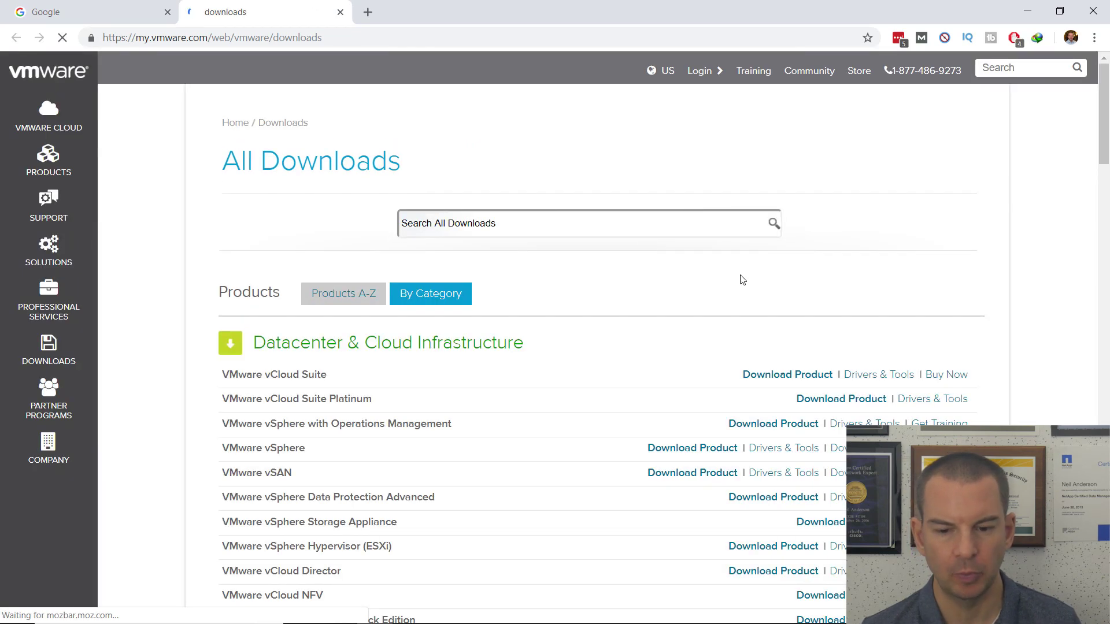
scroll(791, 283, down, 3)
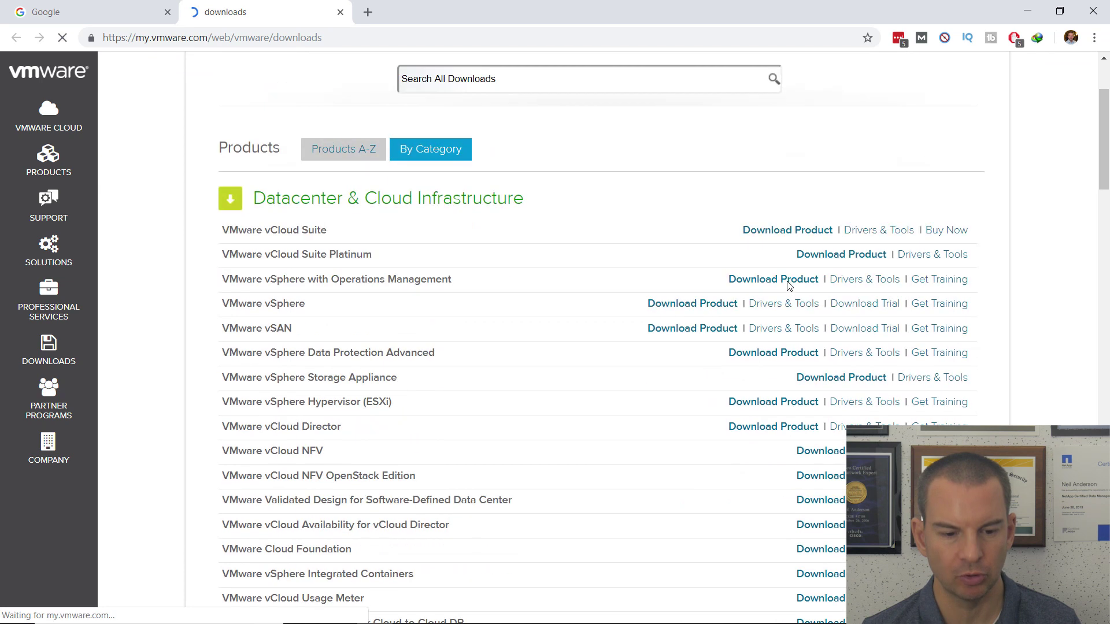
scroll(790, 285, down, 6)
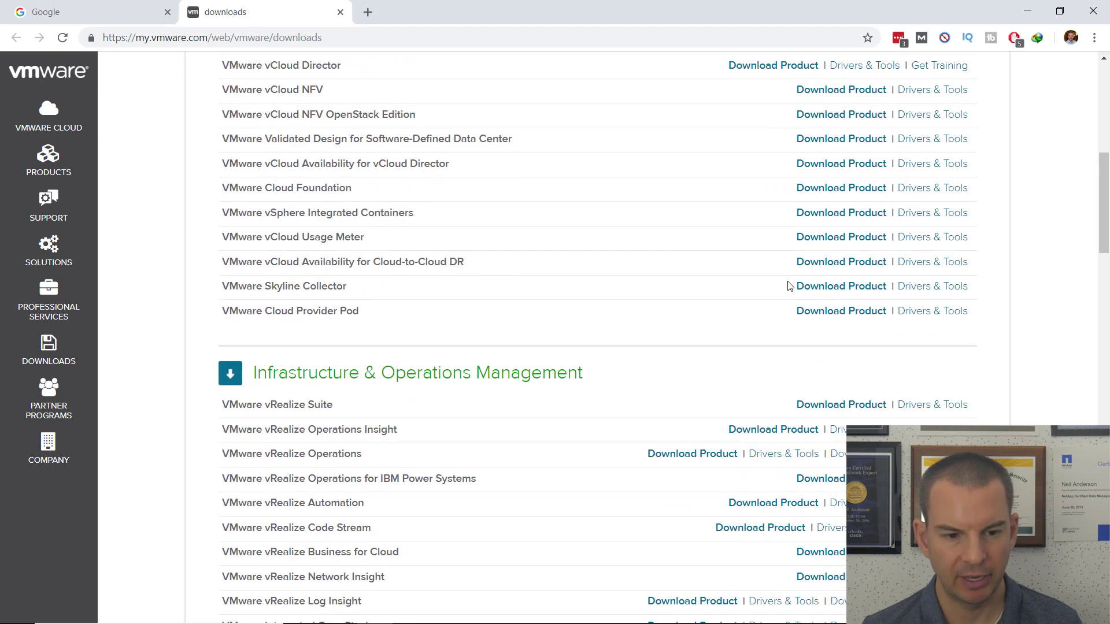
scroll(789, 285, down, 8)
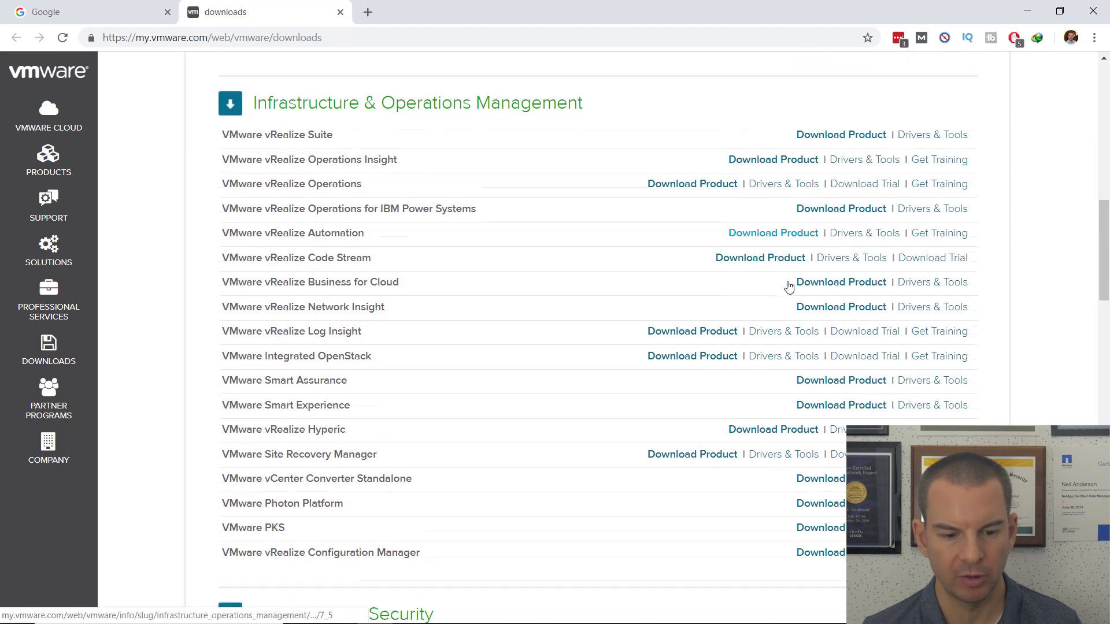
scroll(789, 286, down, 3)
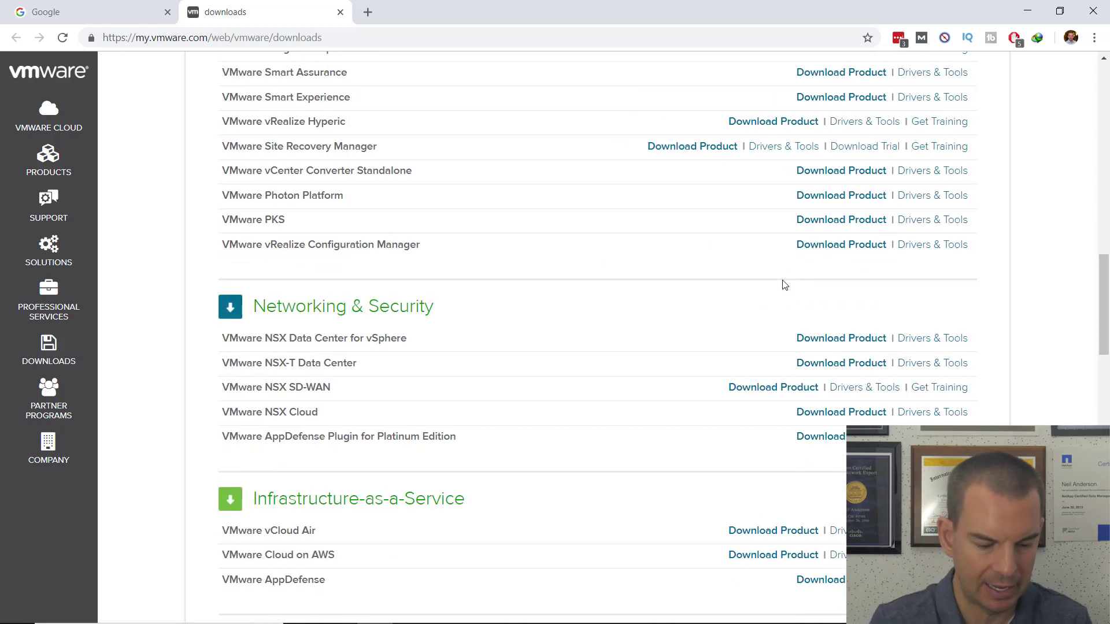
key(ctrl+f)
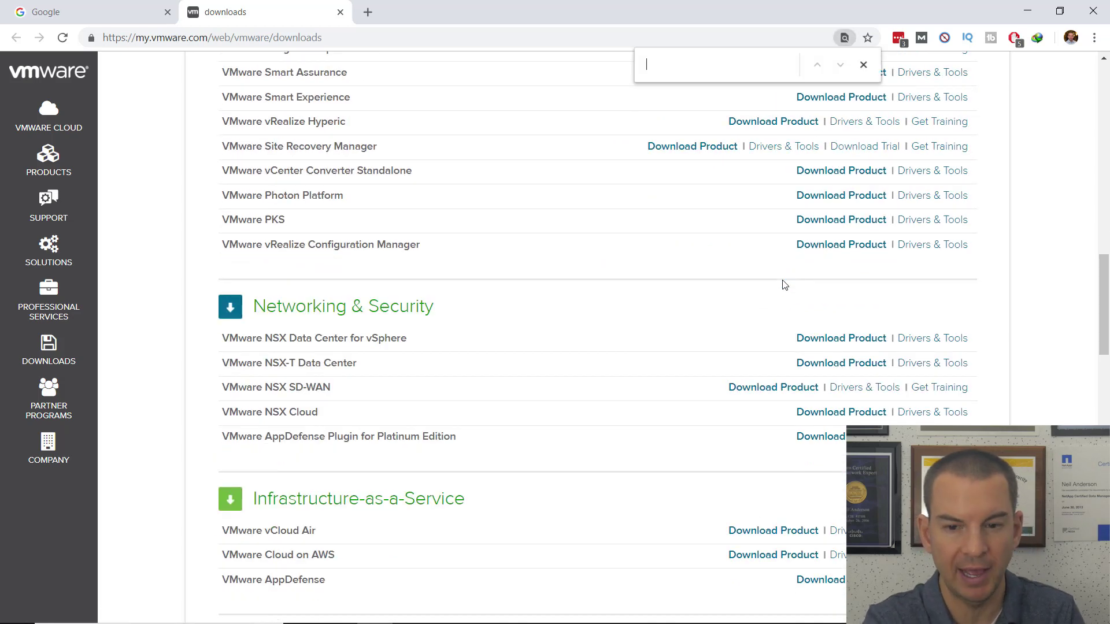
text(player)
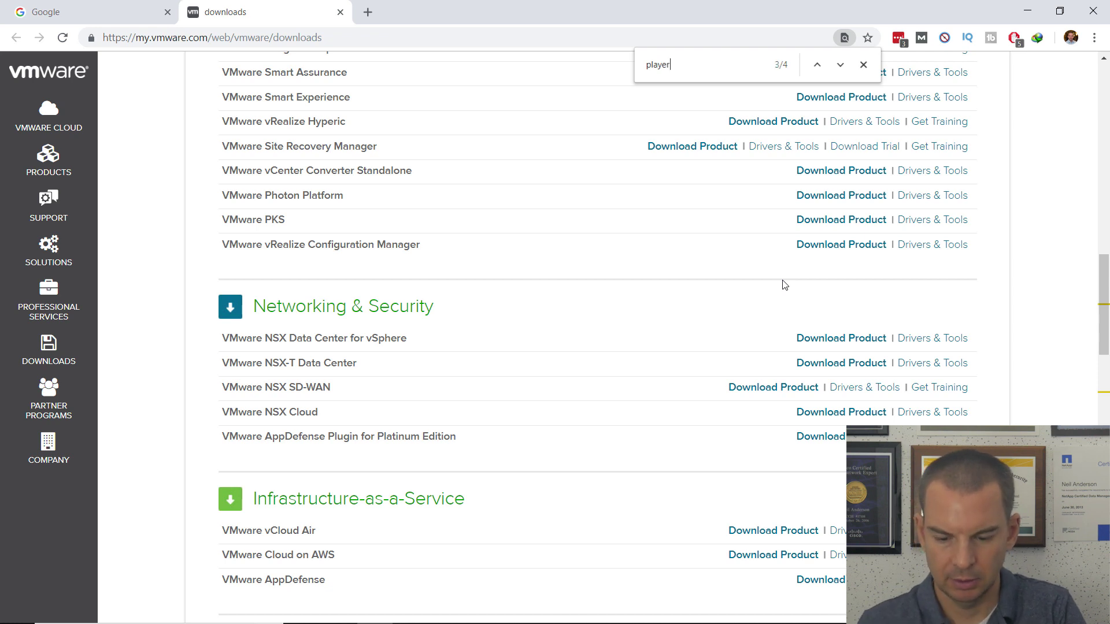
key(Return)
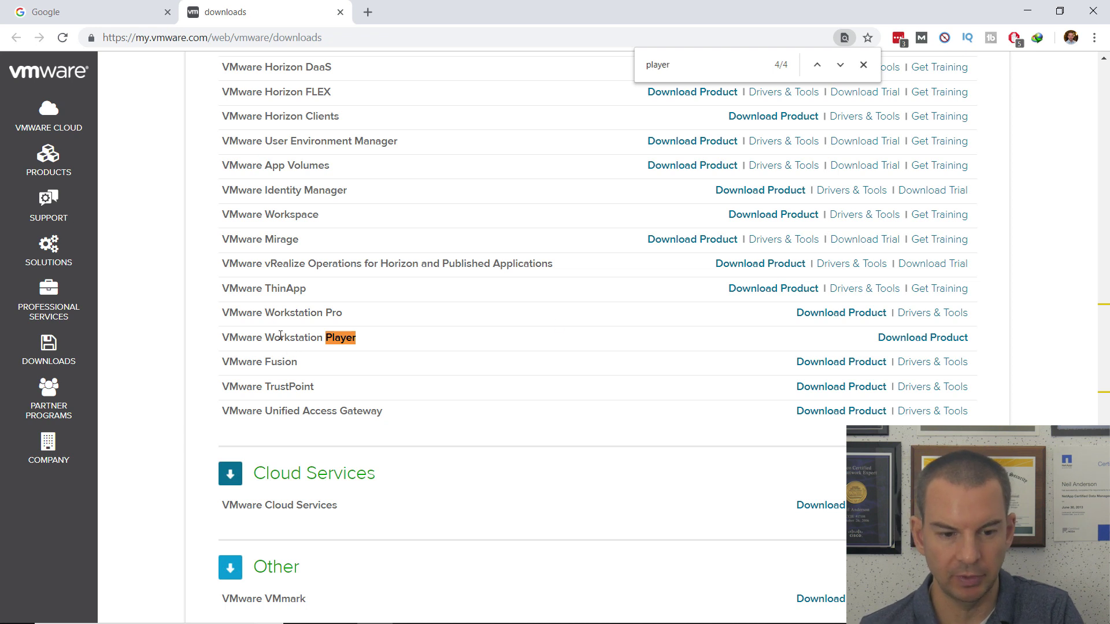
Download the Windows 64-bit installer VMware-player-15.0.2-10952284.exe (132.33 MB) to Downloads.
click(937, 338)
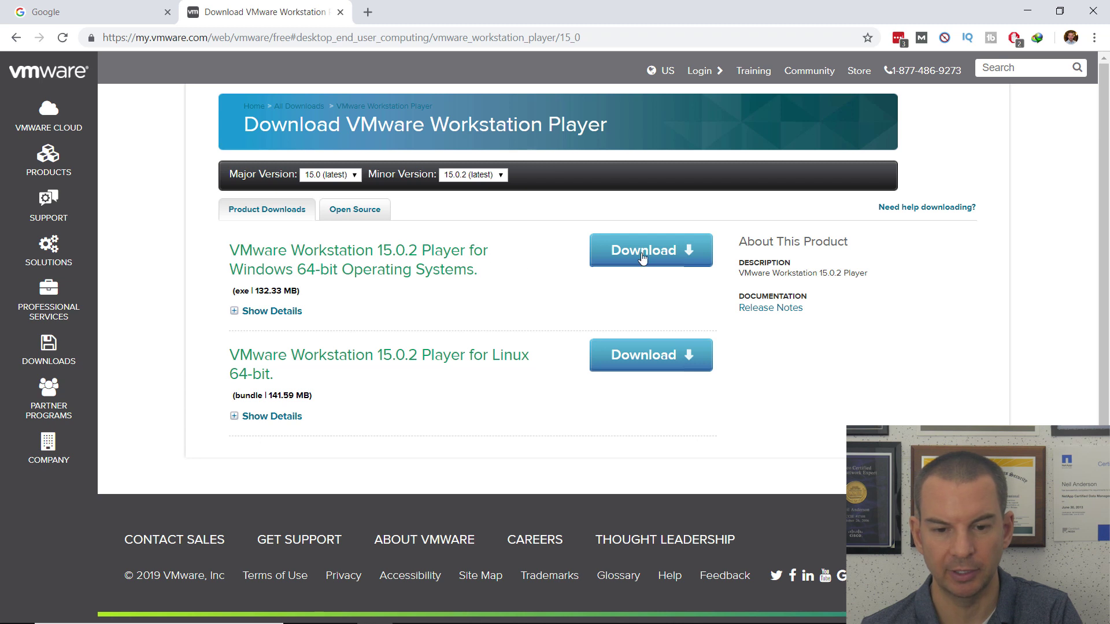
click(642, 254)
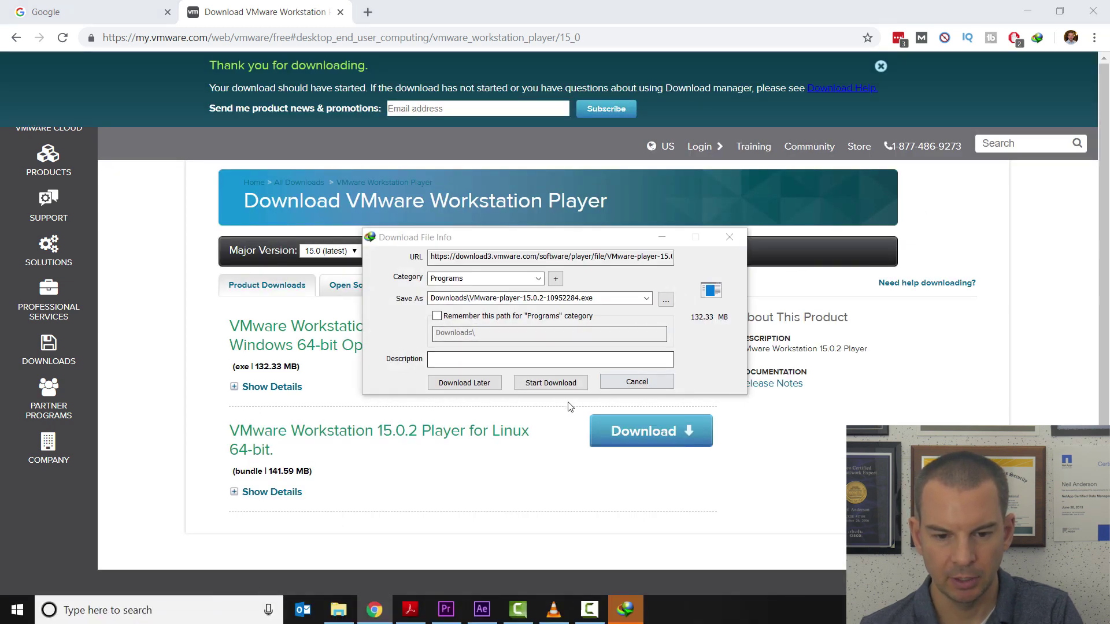
click(550, 382)
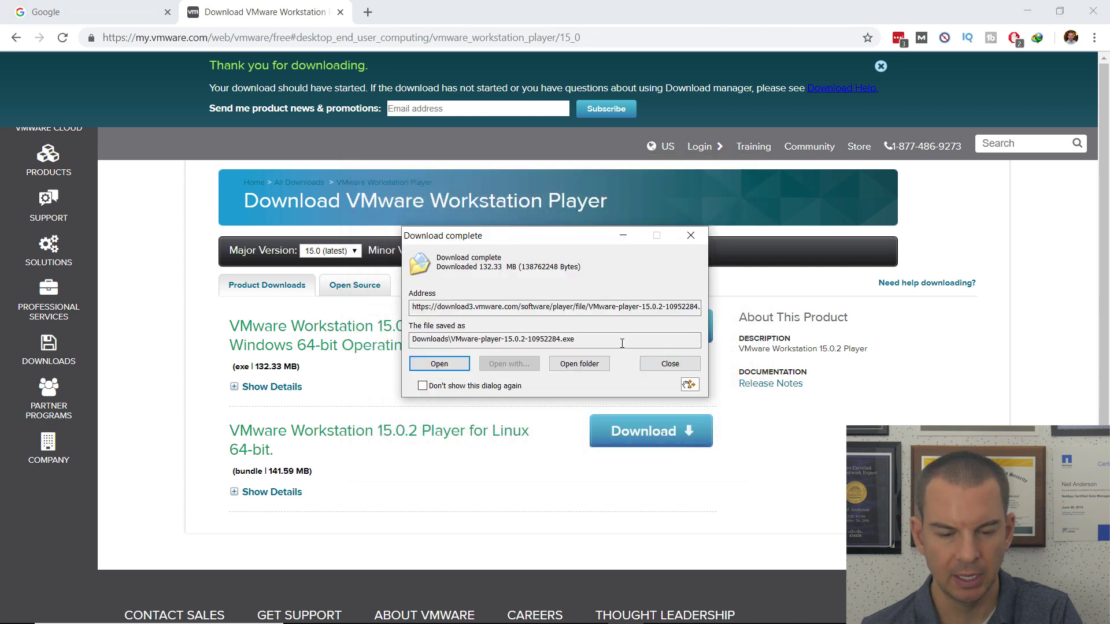
Run the installer, accept the license, and include the Enhanced Keyboard Driver.
click(439, 367)
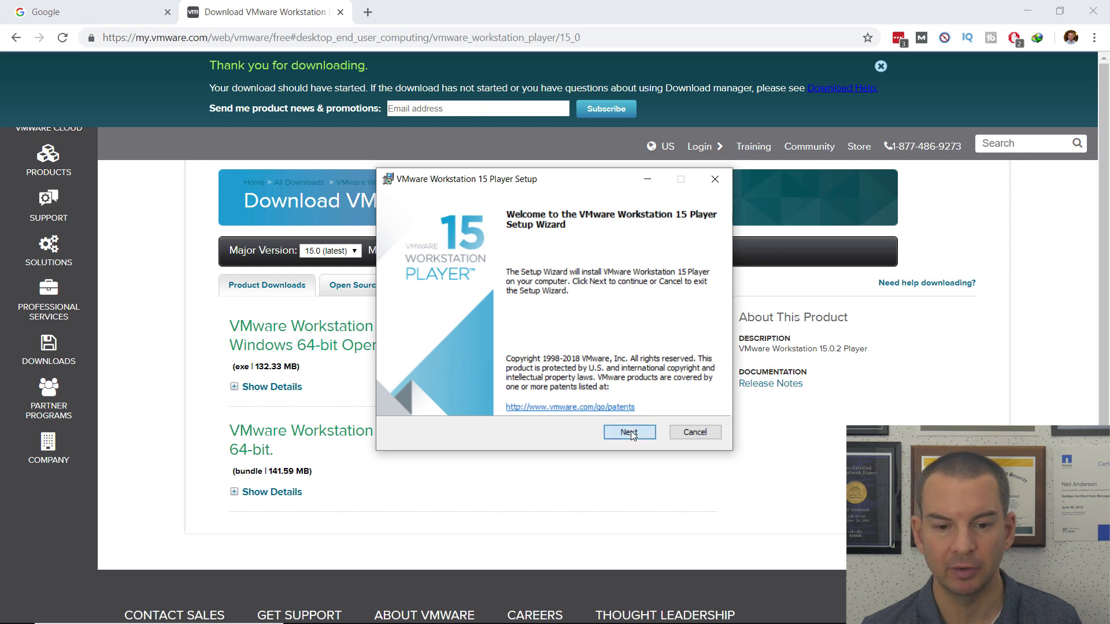
click(629, 432)
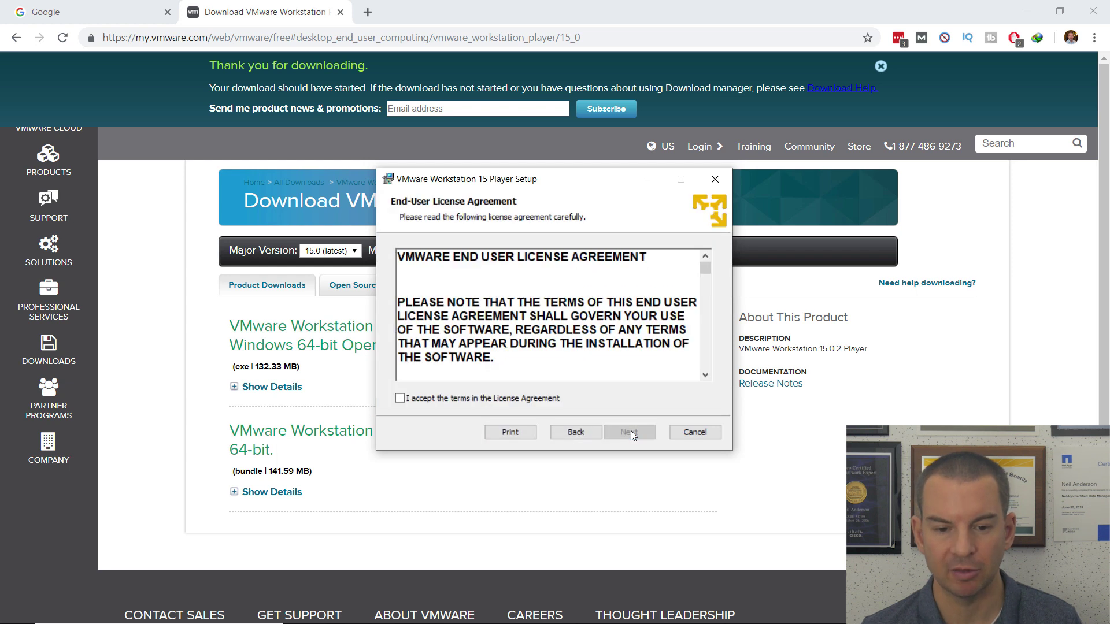
click(399, 398)
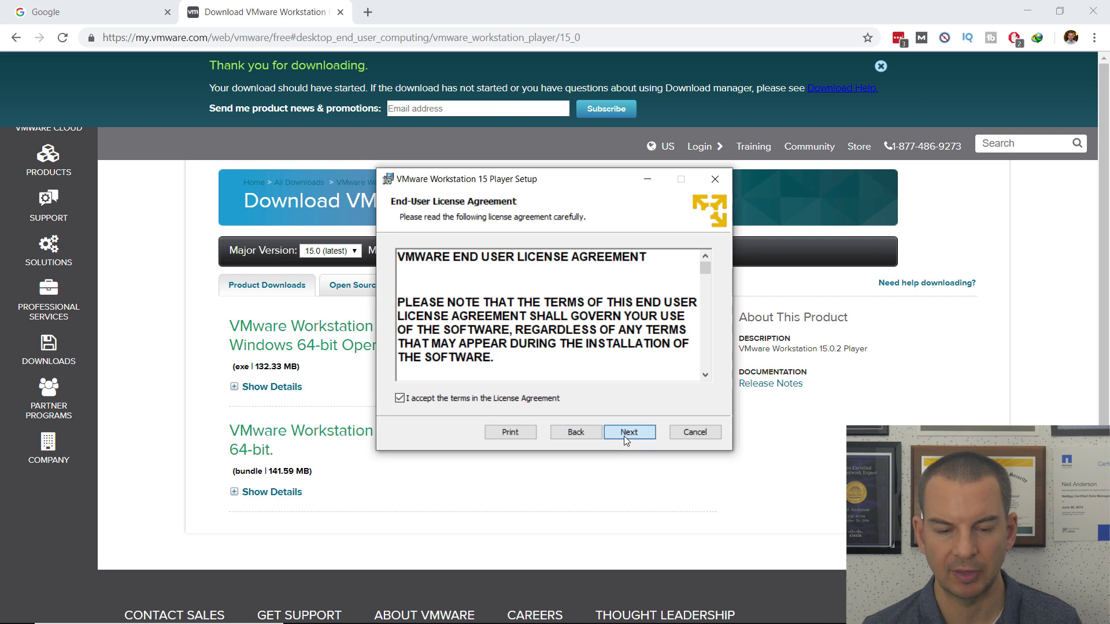
click(623, 436)
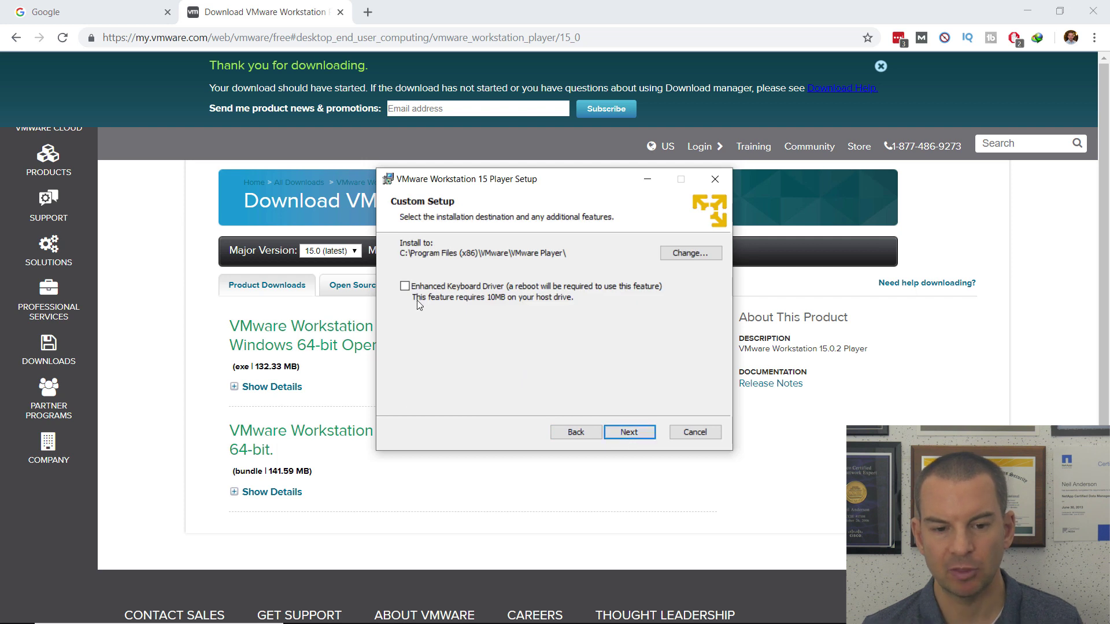
click(405, 286)
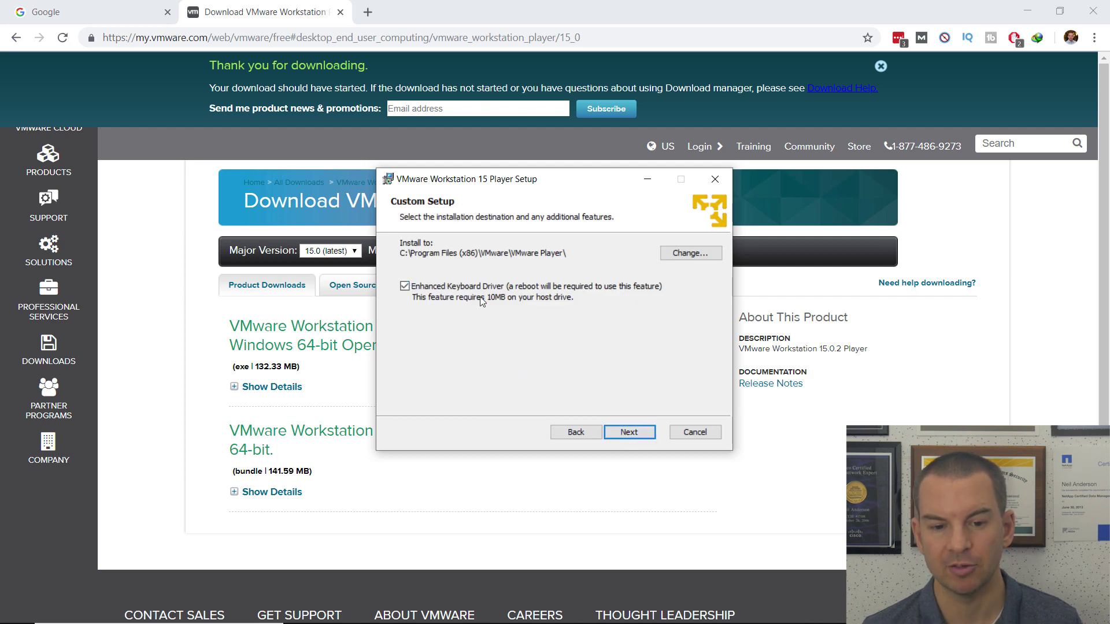
click(636, 434)
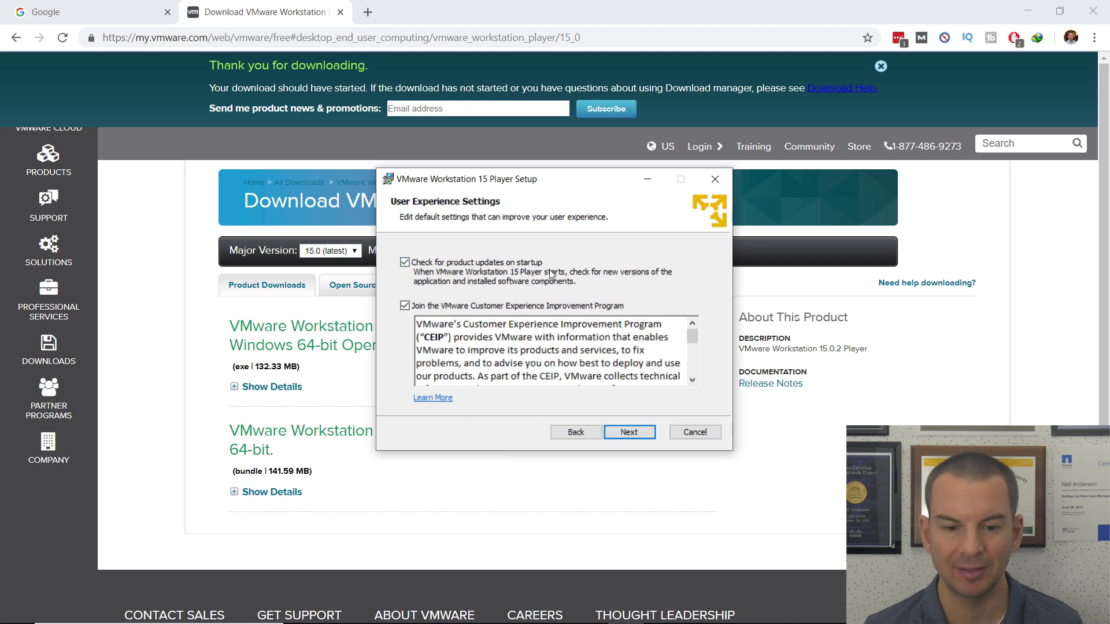
Opt out of the Customer Experience Improvement Program, install, and close the wizard.
click(405, 306)
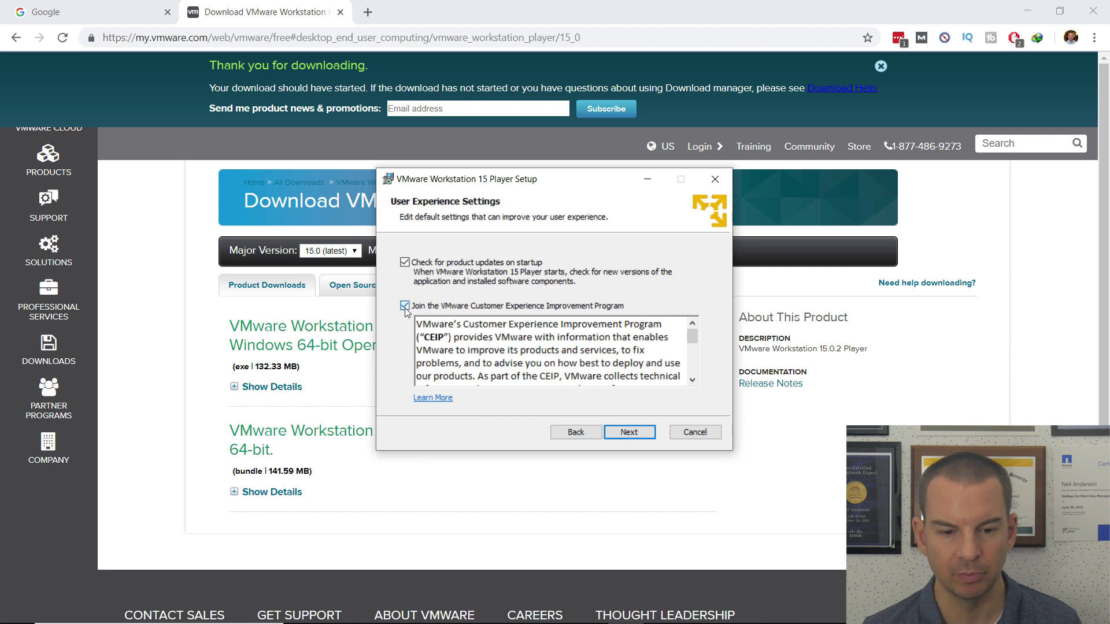
click(636, 432)
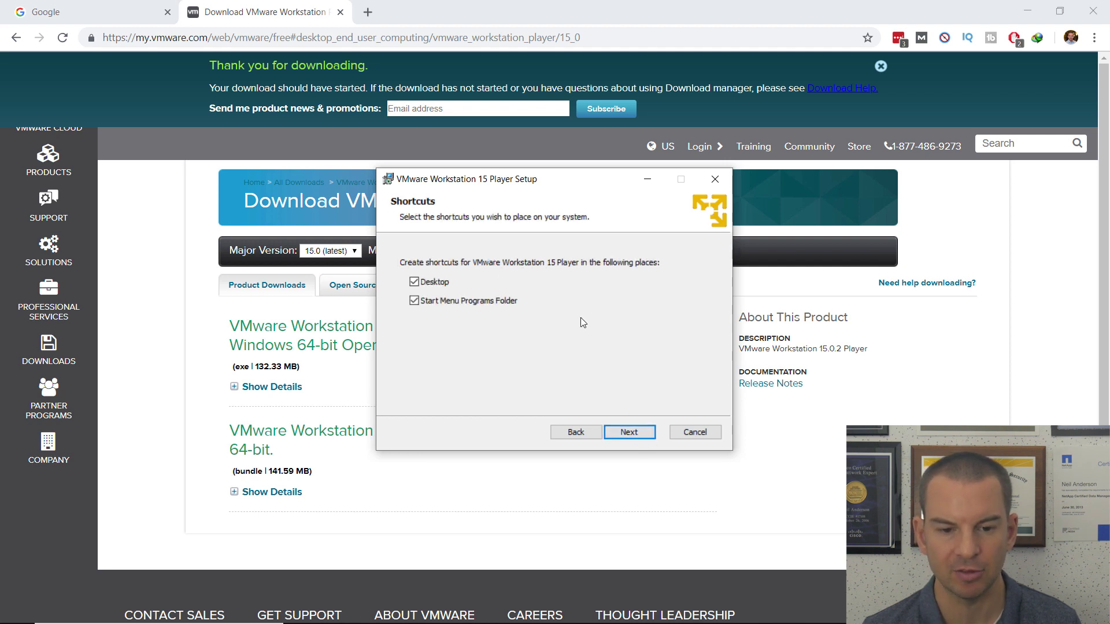
click(629, 433)
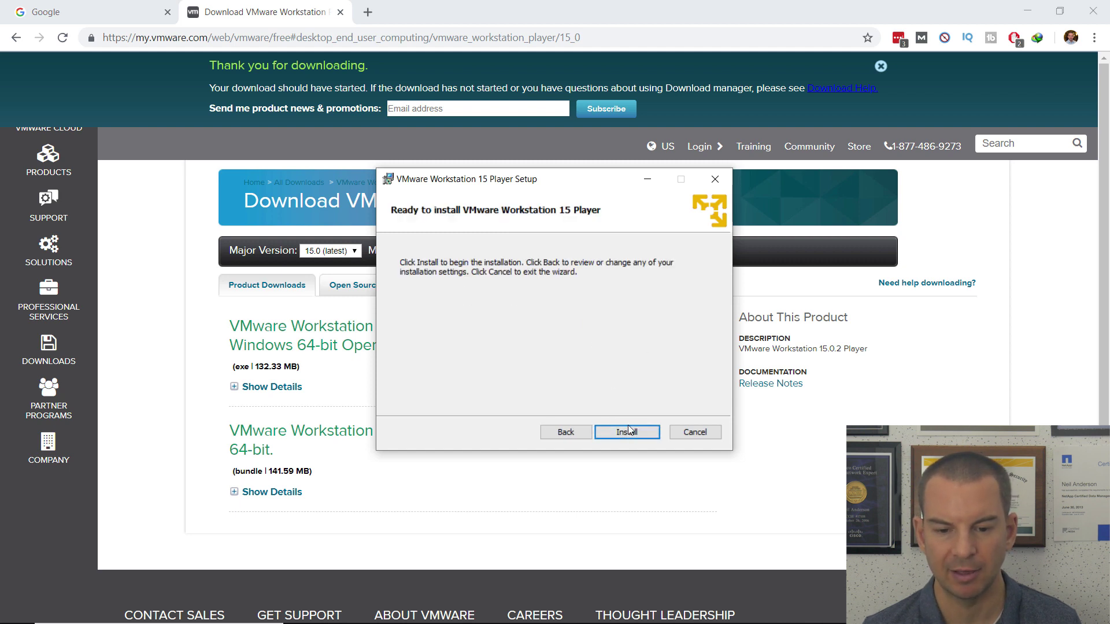
click(626, 433)
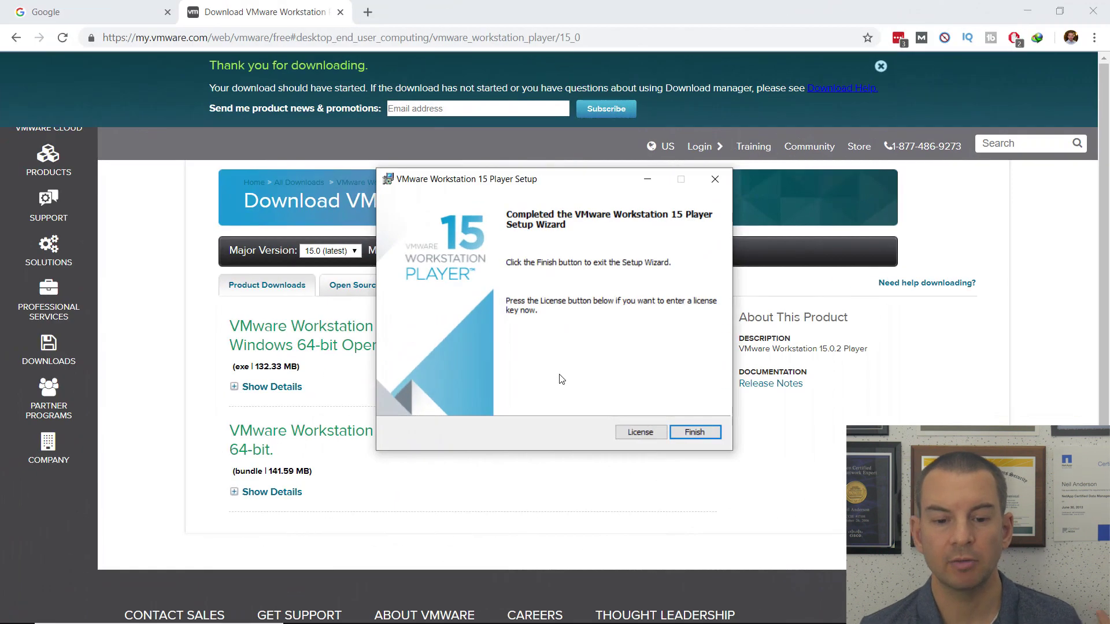
click(693, 432)
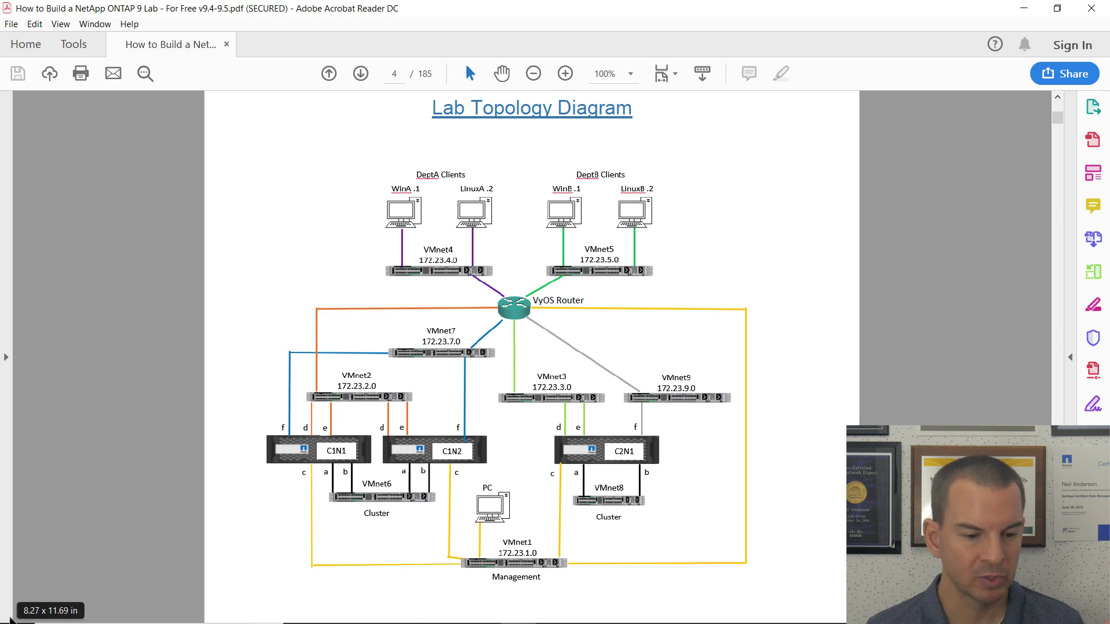
Launch VMware Workstation 15 Player from Start > Programs > VMware.
click(23, 612)
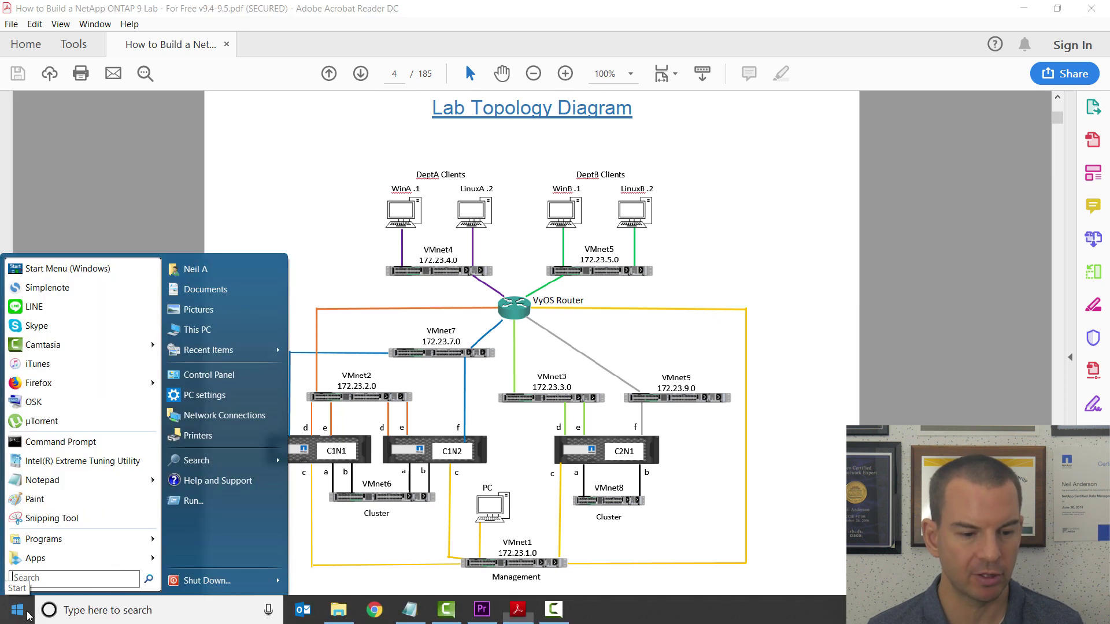
mouse_move(64, 560)
mouse_move(44, 539)
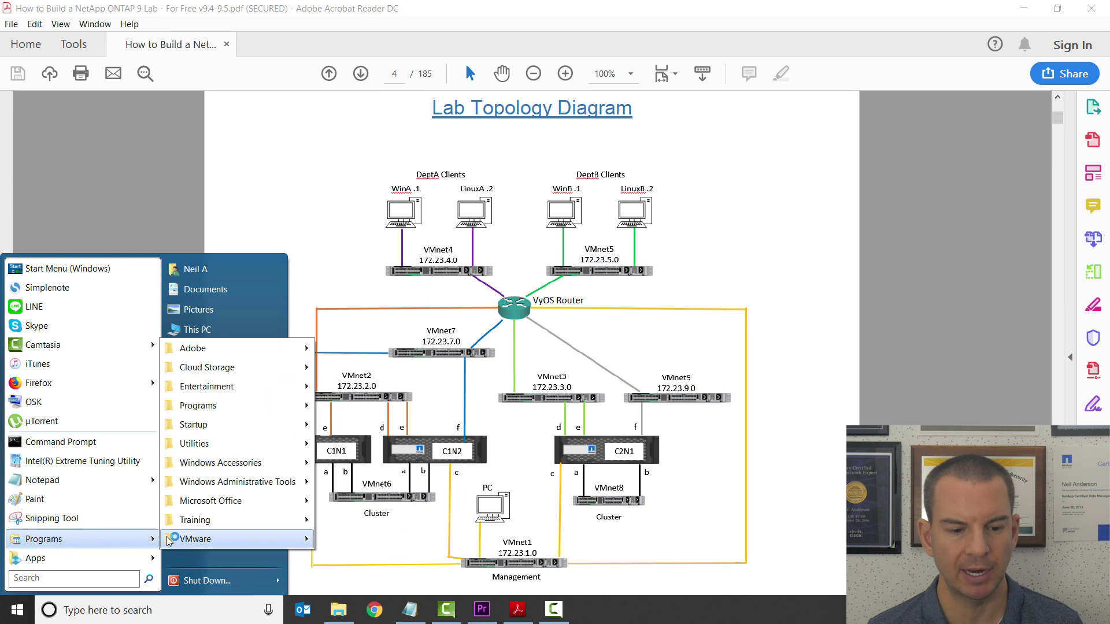
mouse_move(231, 520)
mouse_move(298, 540)
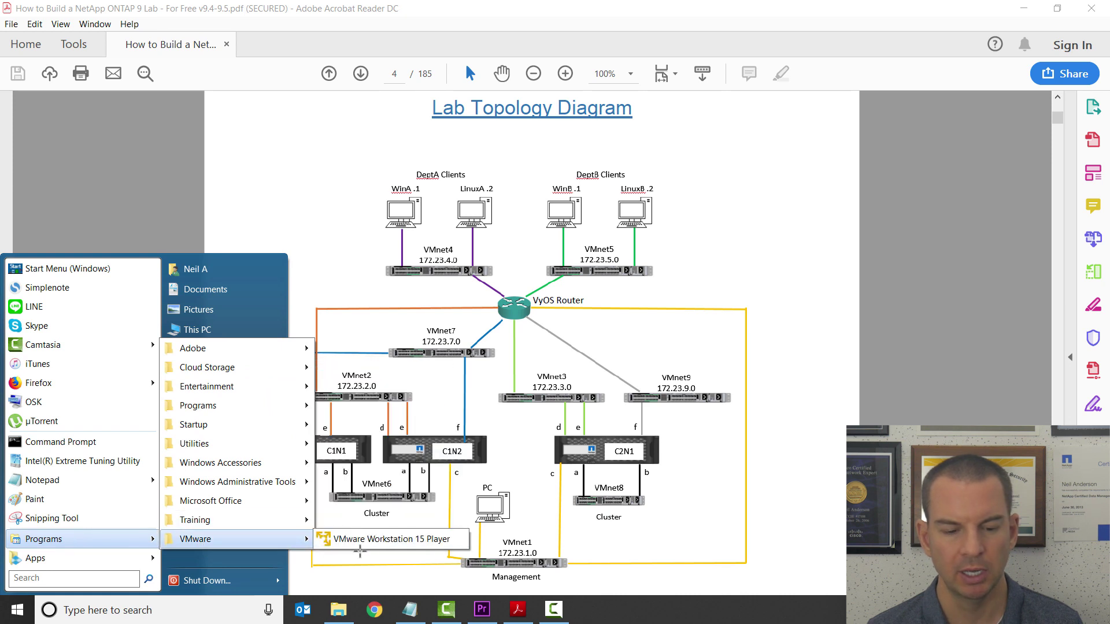
click(381, 542)
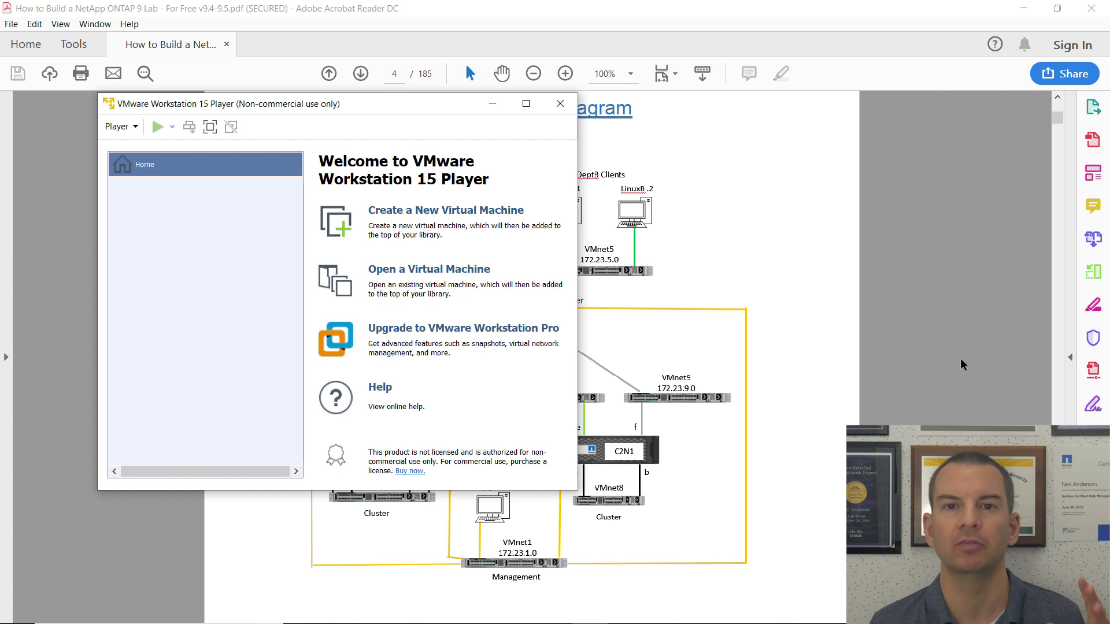
Bring the Acrobat lab topology PDF back in front of the VMware Player window.
click(962, 364)
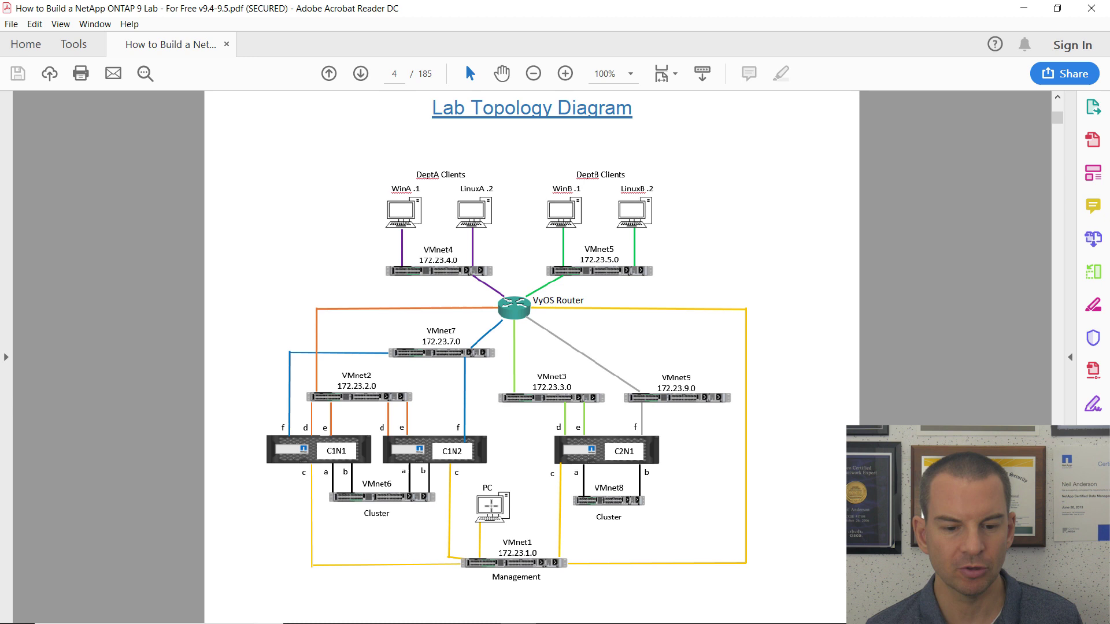
Search 'control' to open Control Panel, then go to Network and Sharing Center.
click(148, 610)
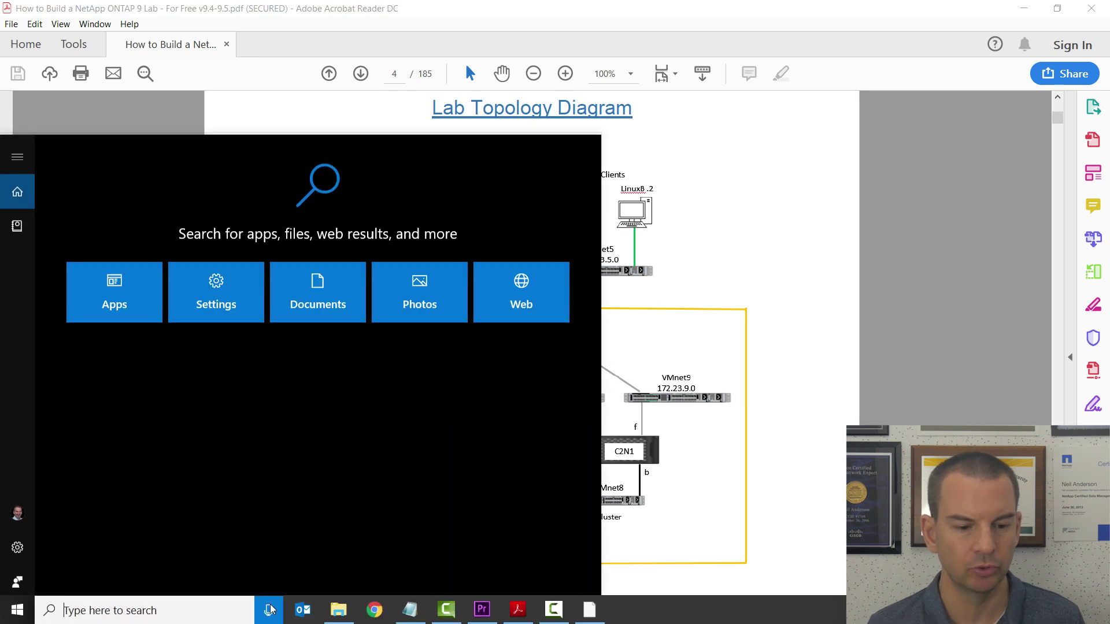
text(control)
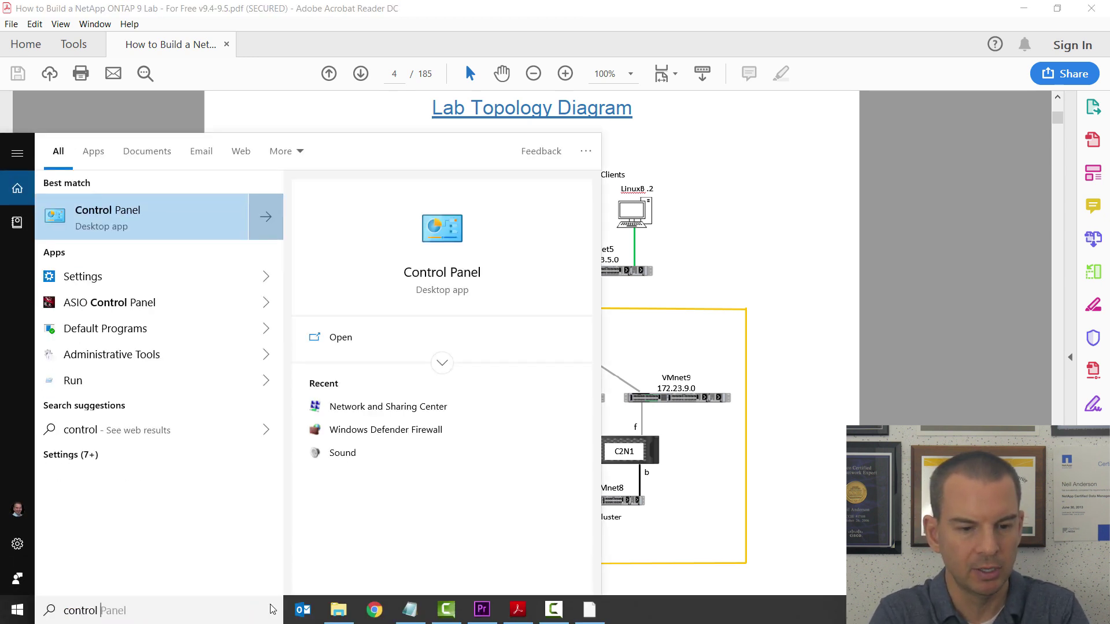
click(139, 223)
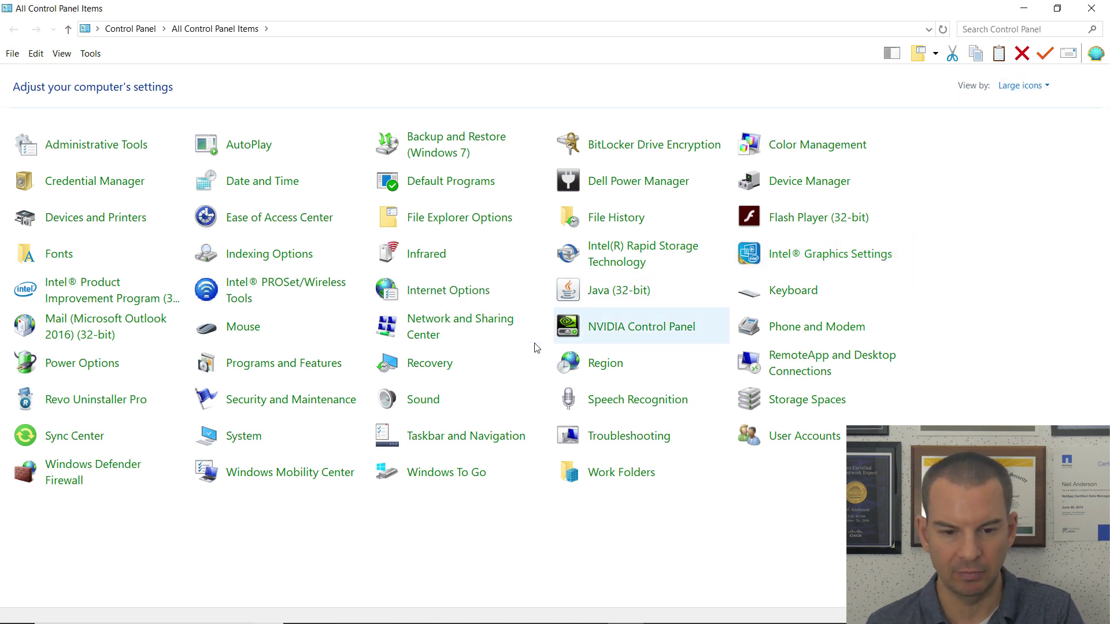
click(439, 333)
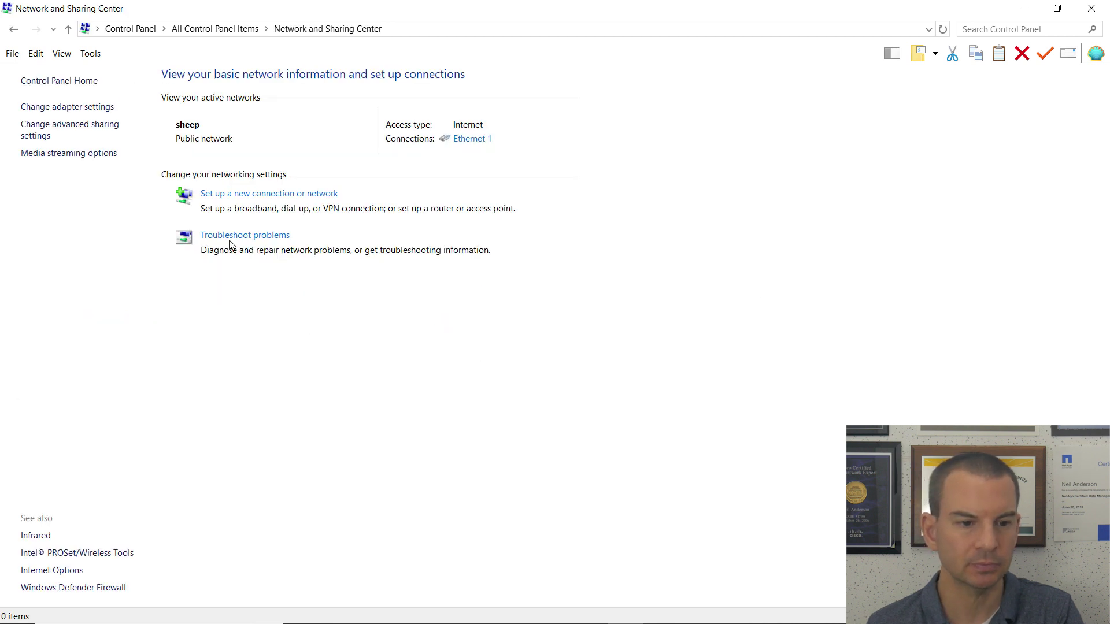
Open 'Change adapter settings' to list the five adapters, including VMnet1 and VMnet8.
click(64, 108)
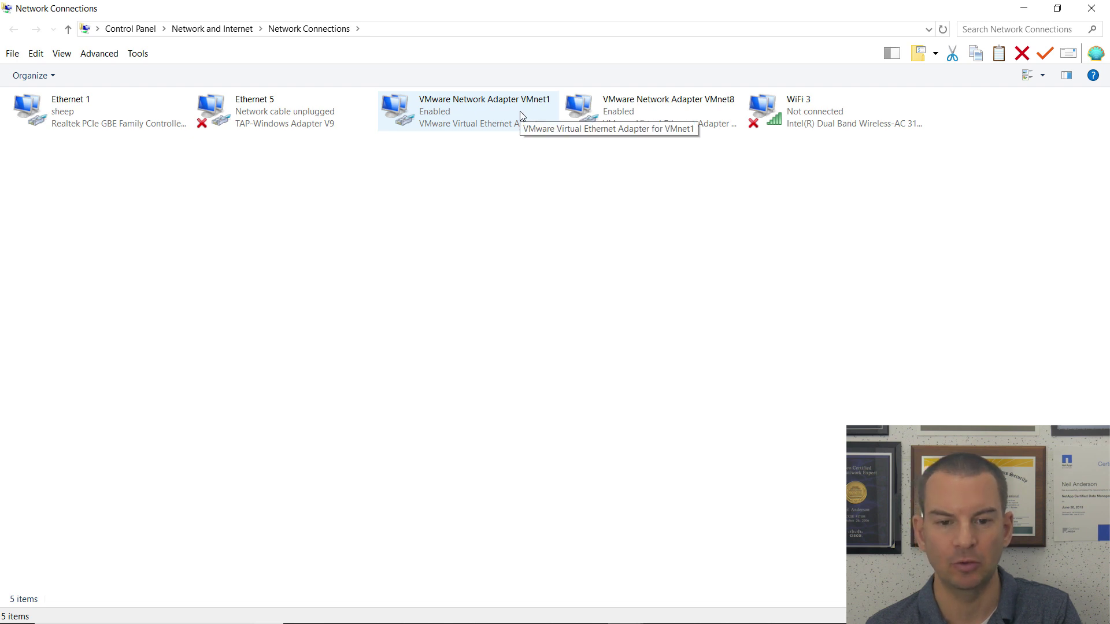
Switch to Acrobat's page 4 topology diagram showing VMnet1 as the 172.23.1.0 Management network.
mouse_move(624, 621)
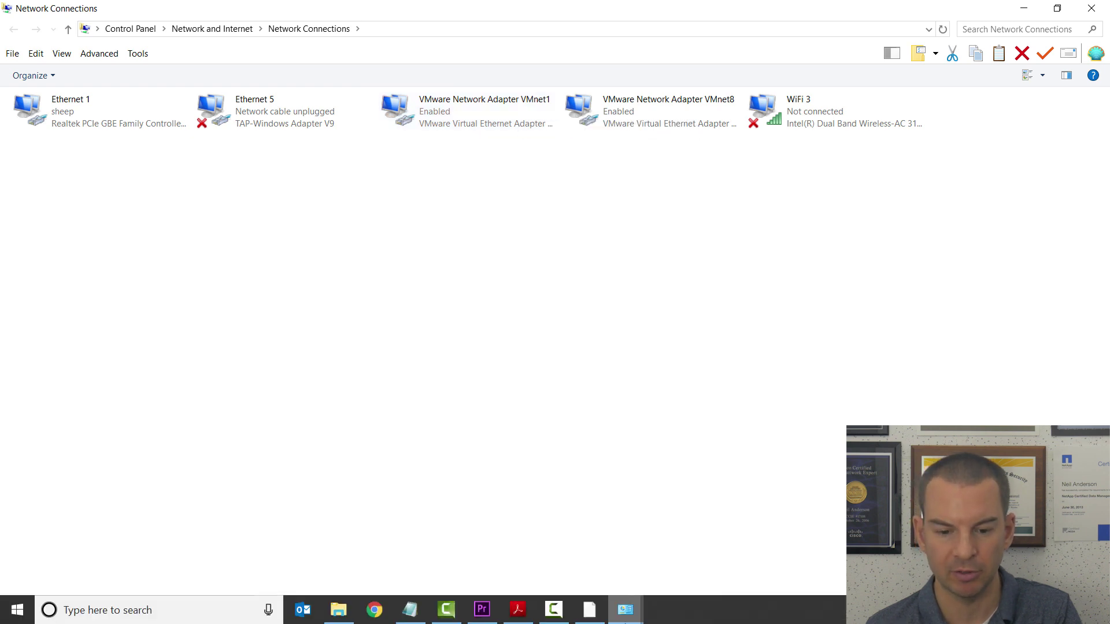
click(512, 618)
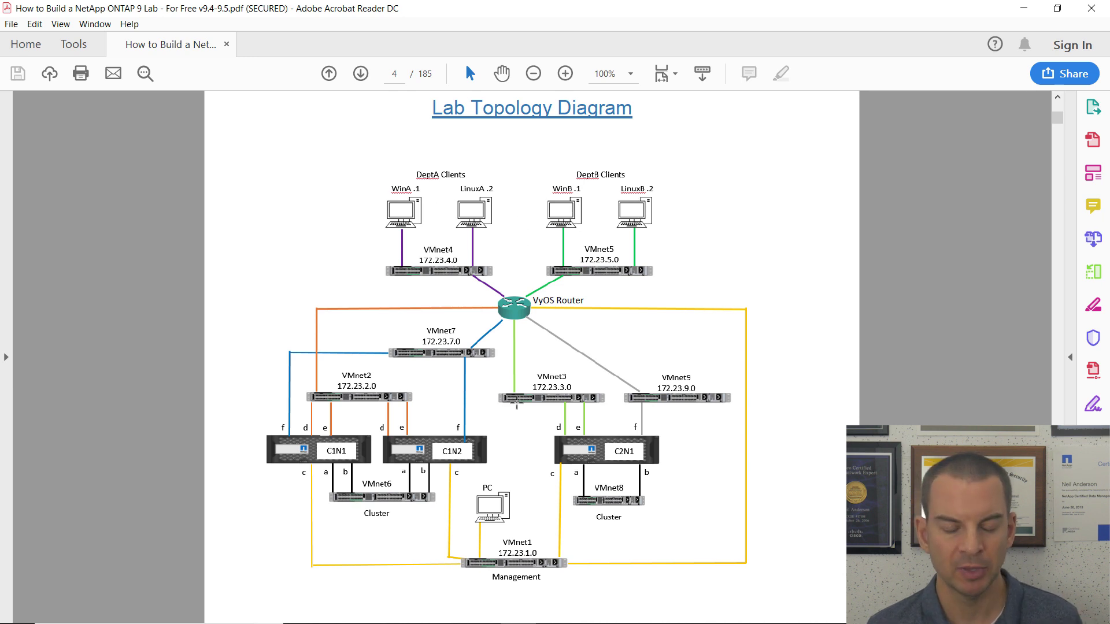
Open the VMware Network Adapter VMnet1 properties and select Internet Protocol Version 4 (TCP/IPv4).
mouse_move(391, 603)
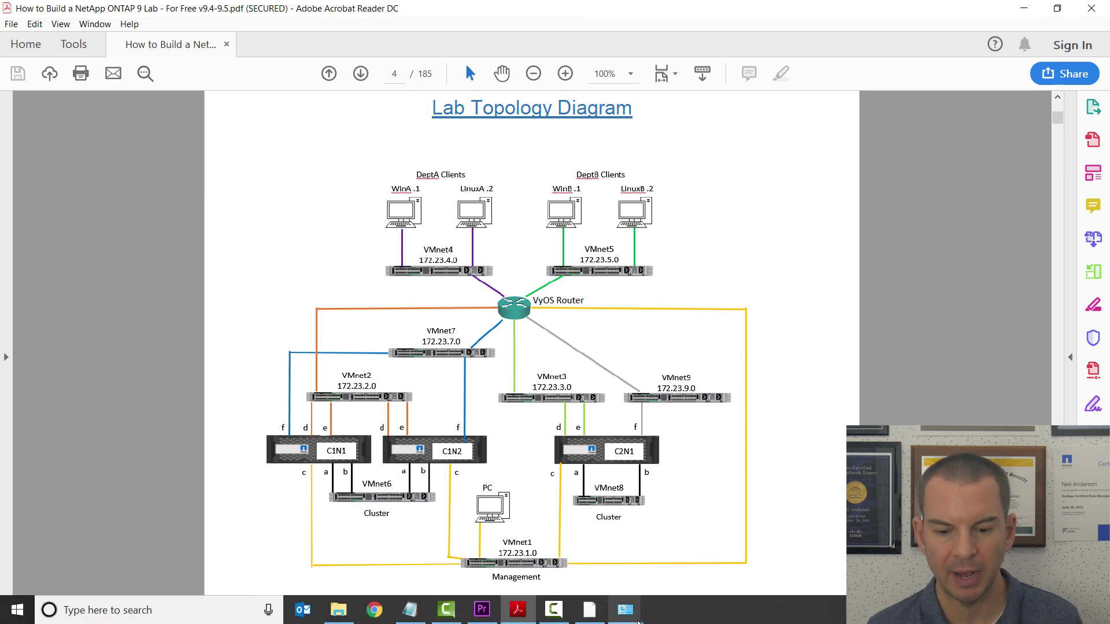
mouse_move(628, 612)
click(687, 553)
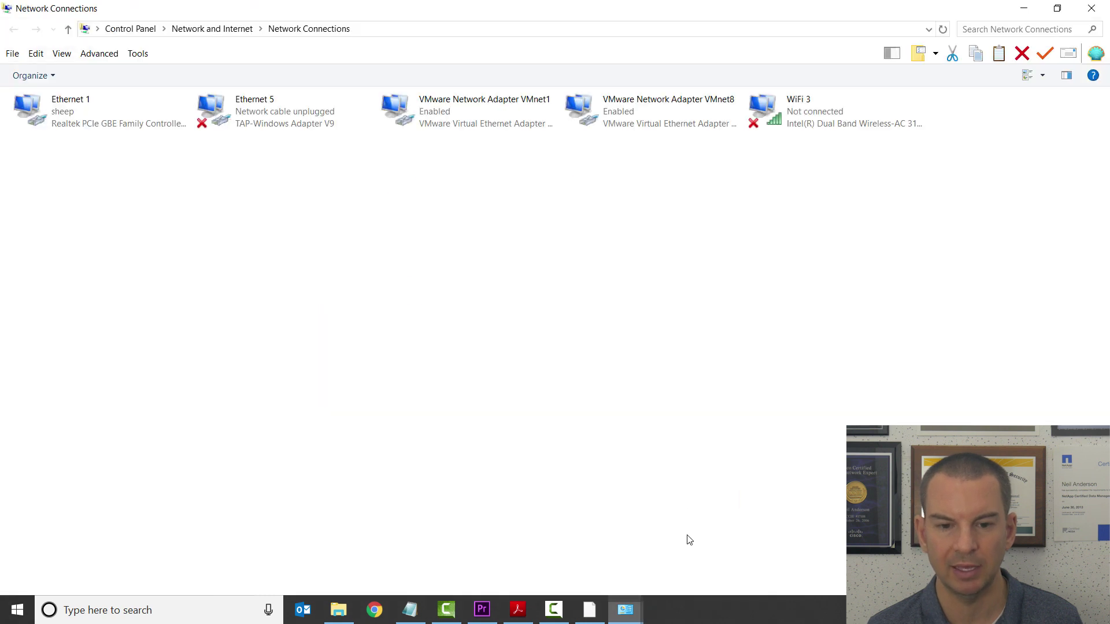
right_click(482, 109)
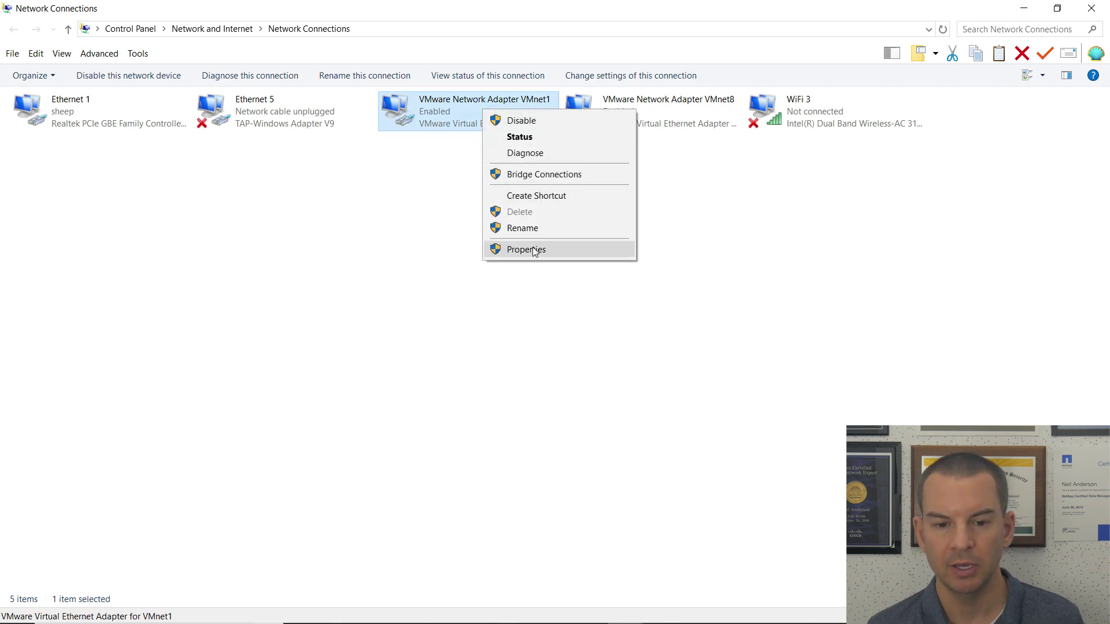
click(515, 249)
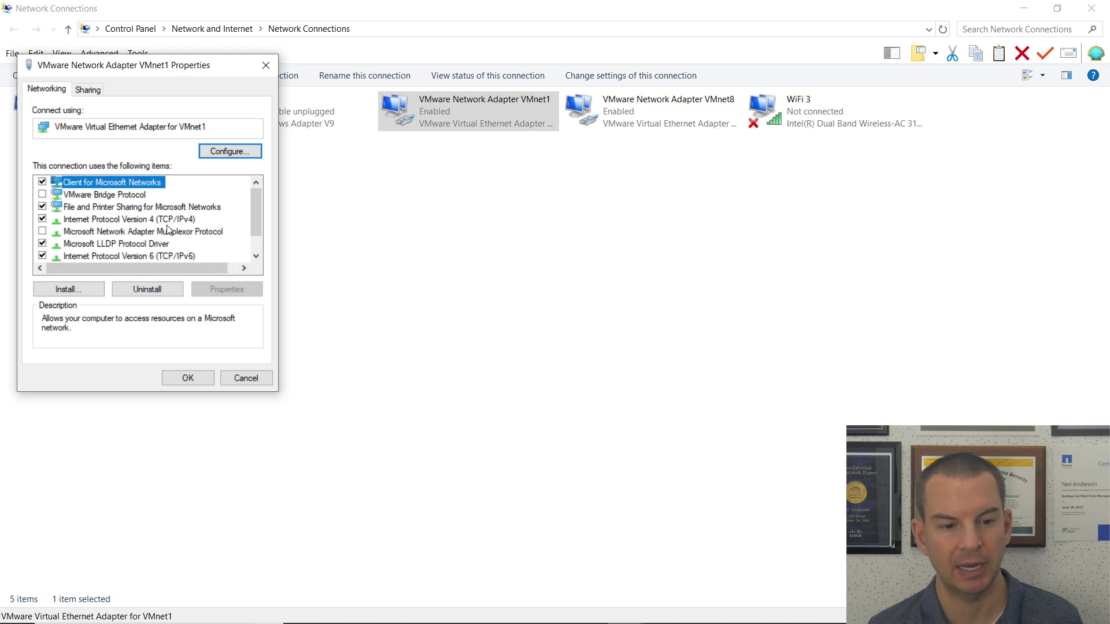
click(114, 220)
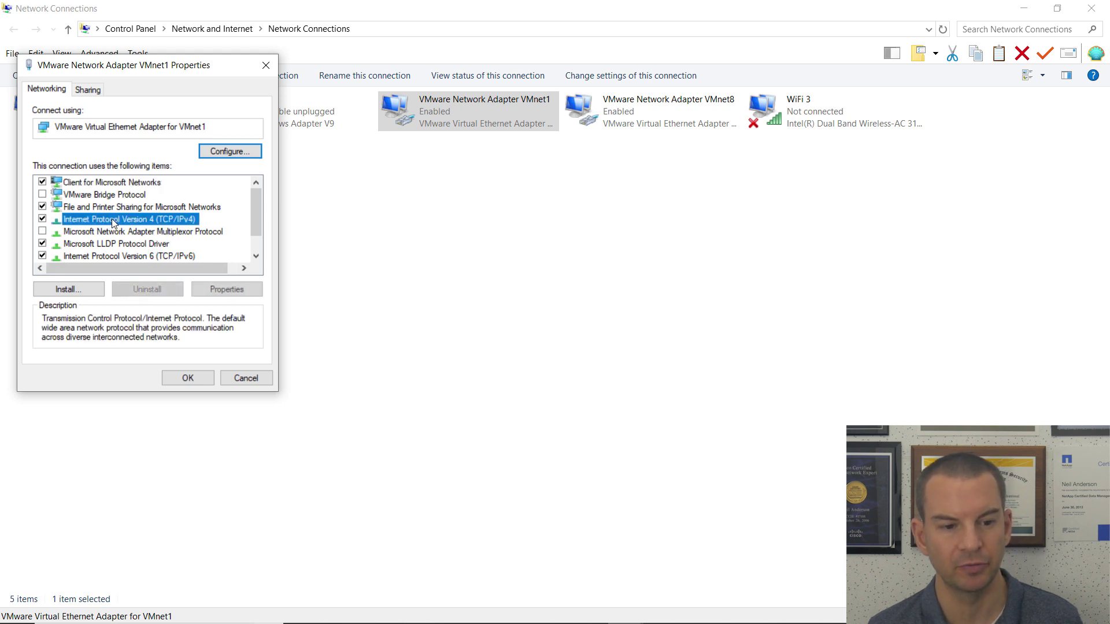
Set VMnet1's IPv4 to the manual address 172.23.1.10 with subnet mask 255.255.255.0.
click(213, 291)
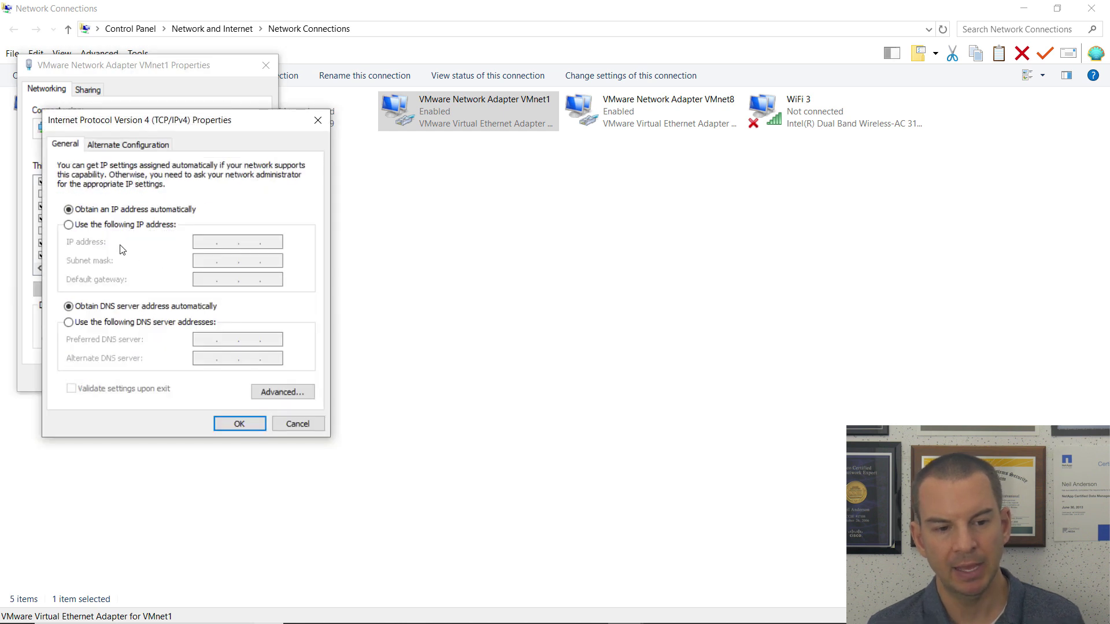
click(70, 230)
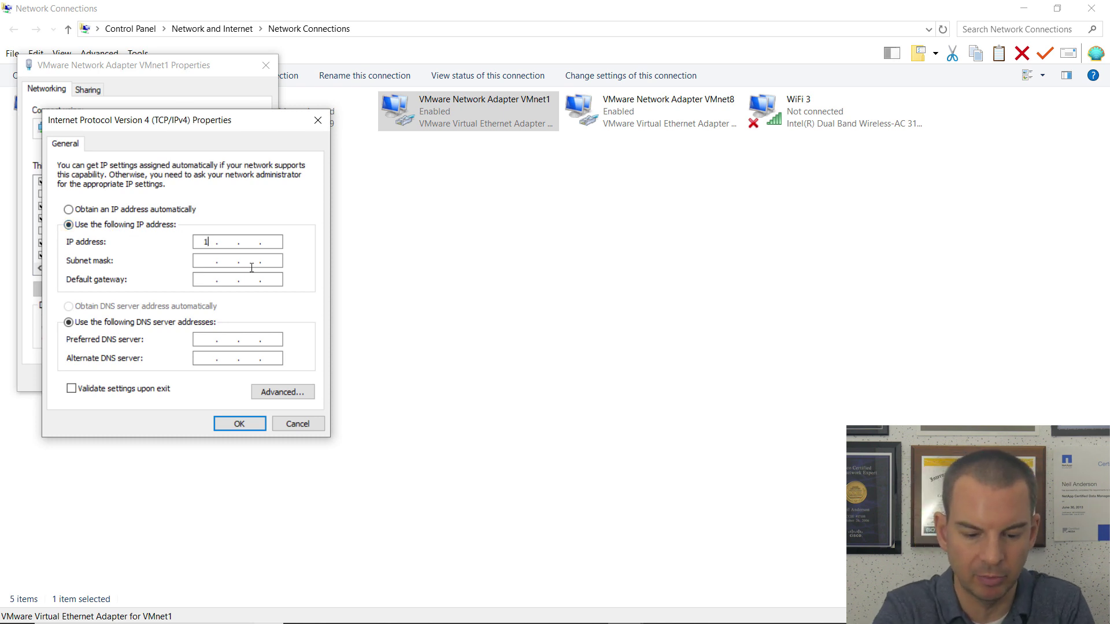
text(172.23.)
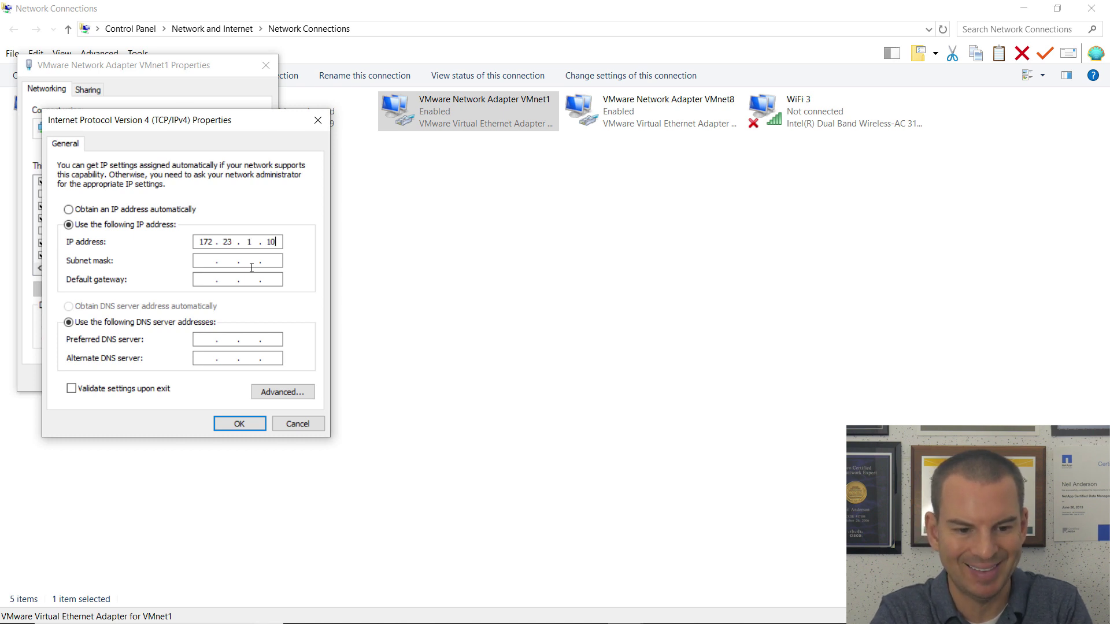
key(Tab)
text(255.)
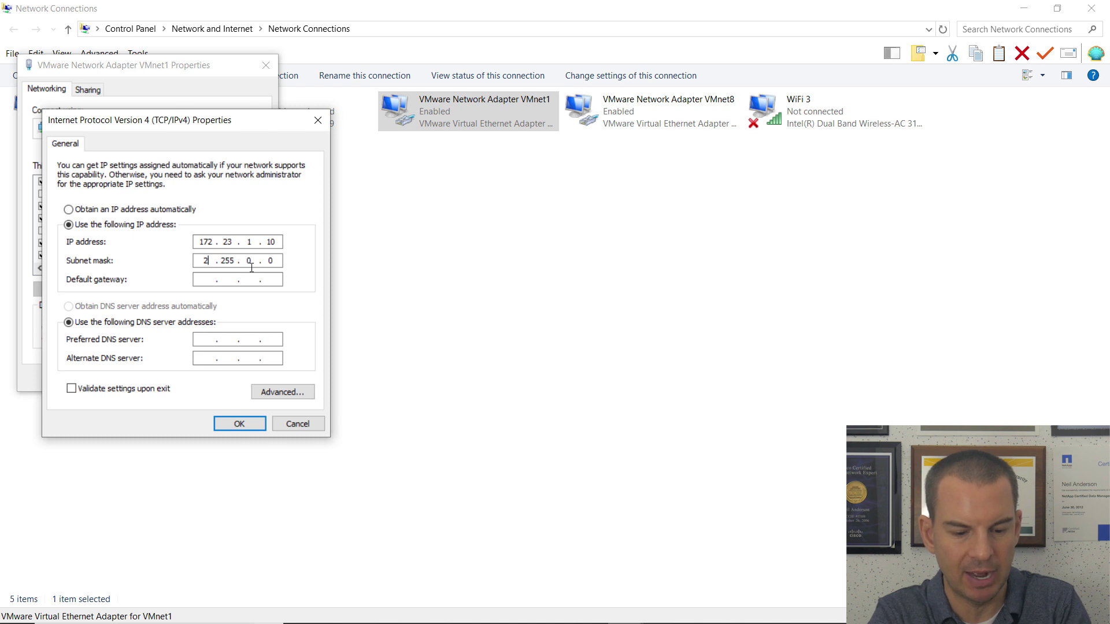
text(255.)
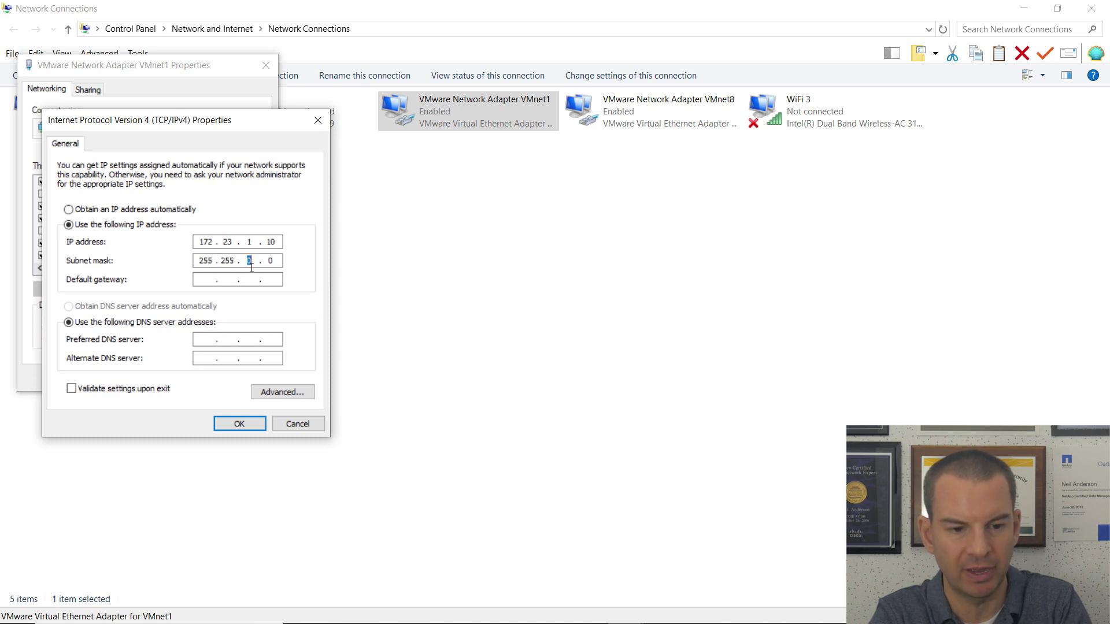
text(255 .)
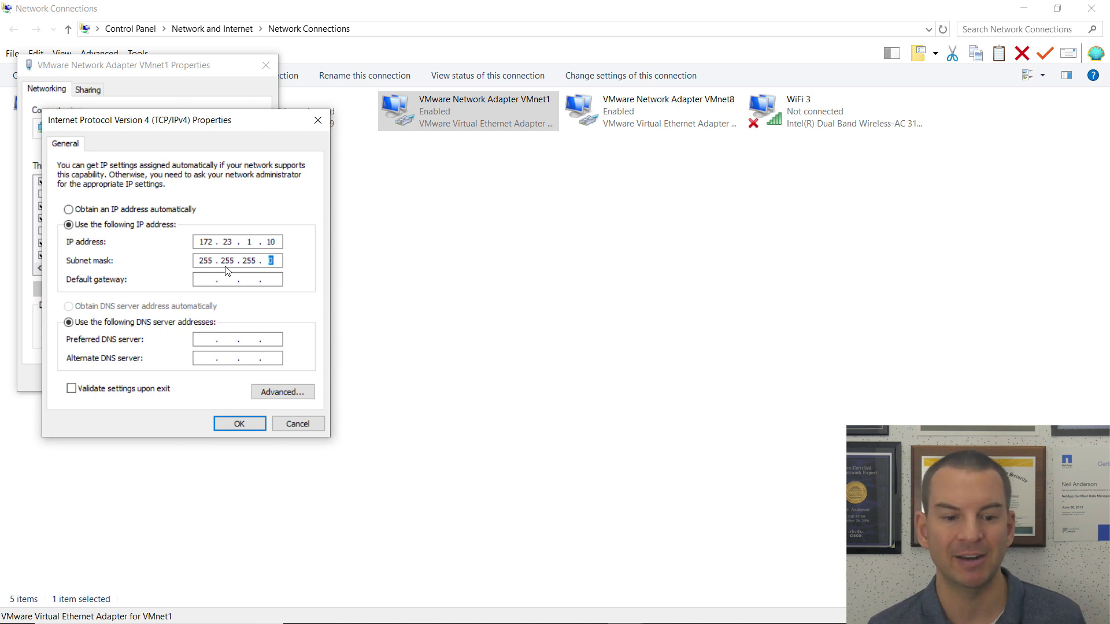
Apply the new static IPv4 settings and close the VMnet1 adapter properties.
click(238, 424)
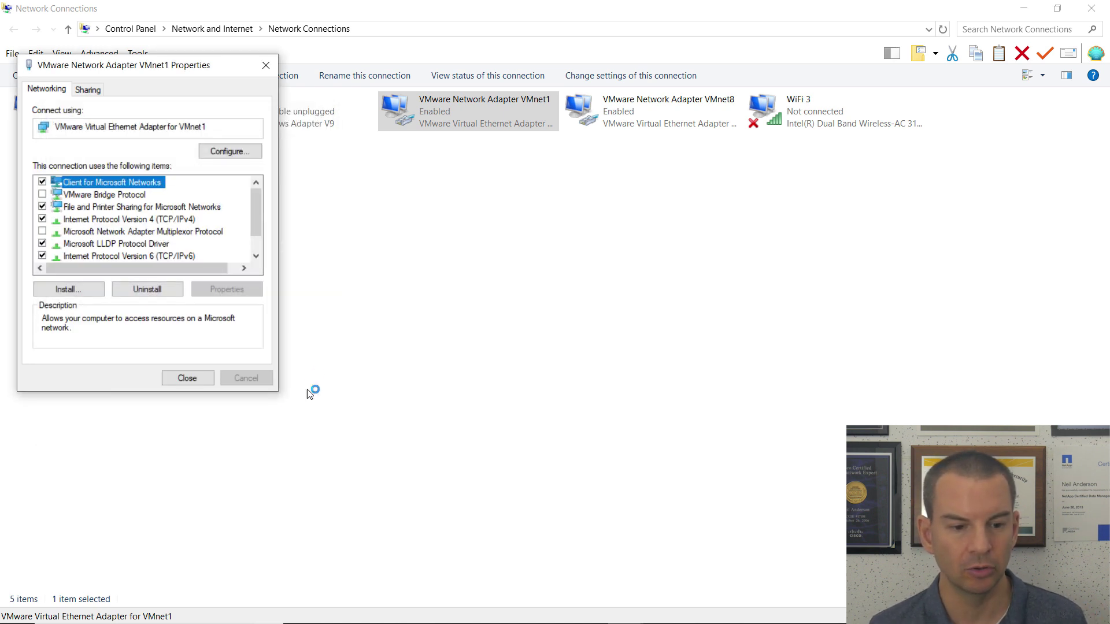
click(194, 382)
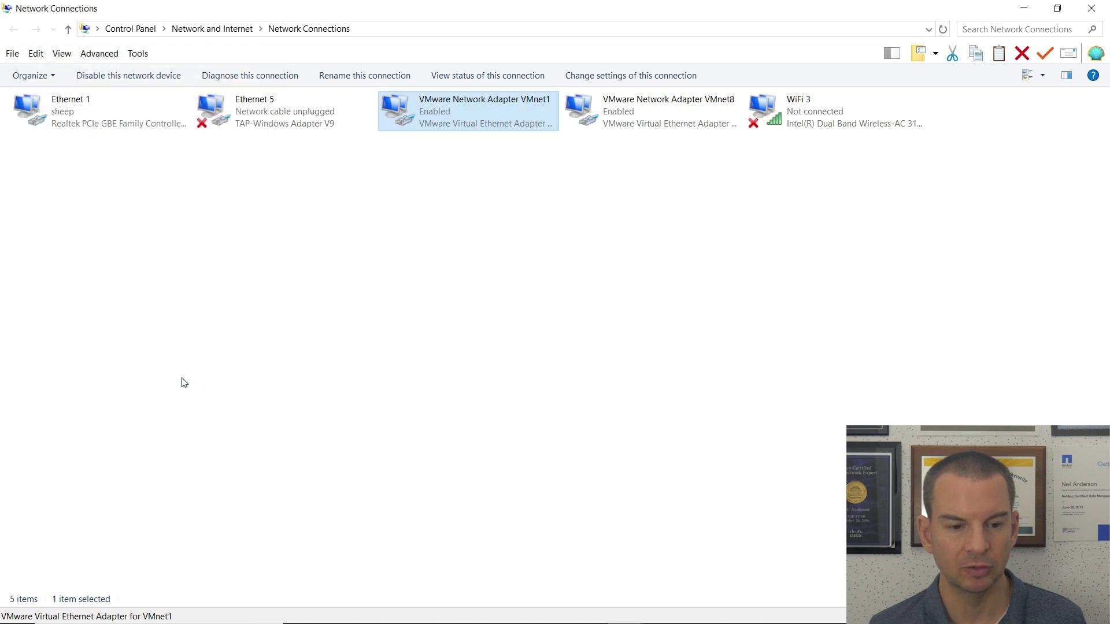
click(518, 618)
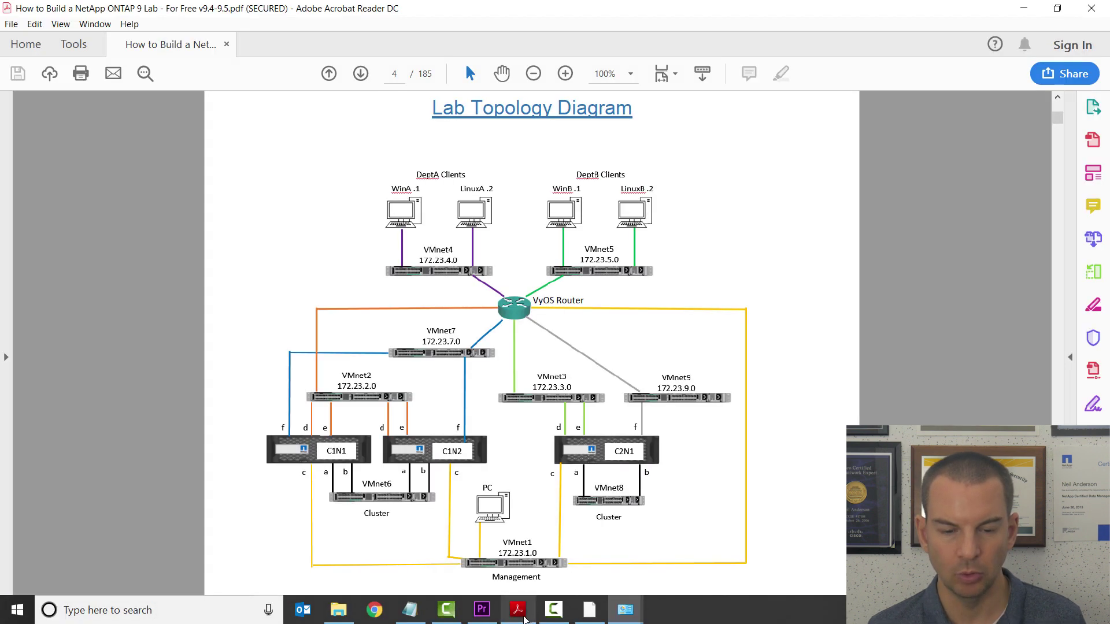
In the PDF, jump to the VMware Workstation Player Install bookmark and fit the page height.
click(8, 355)
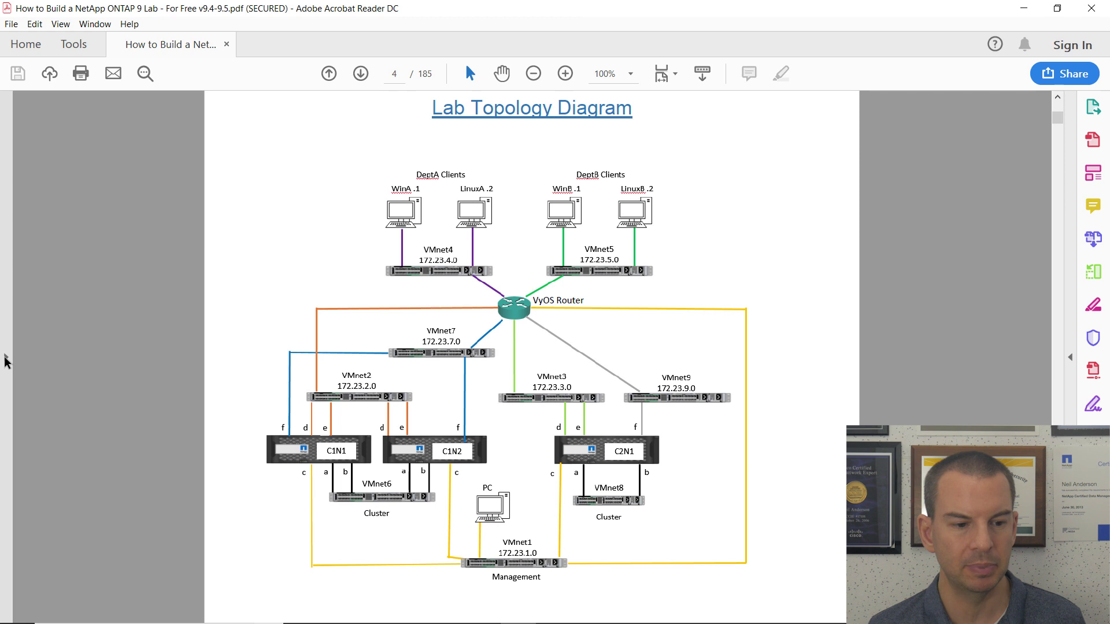
click(15, 179)
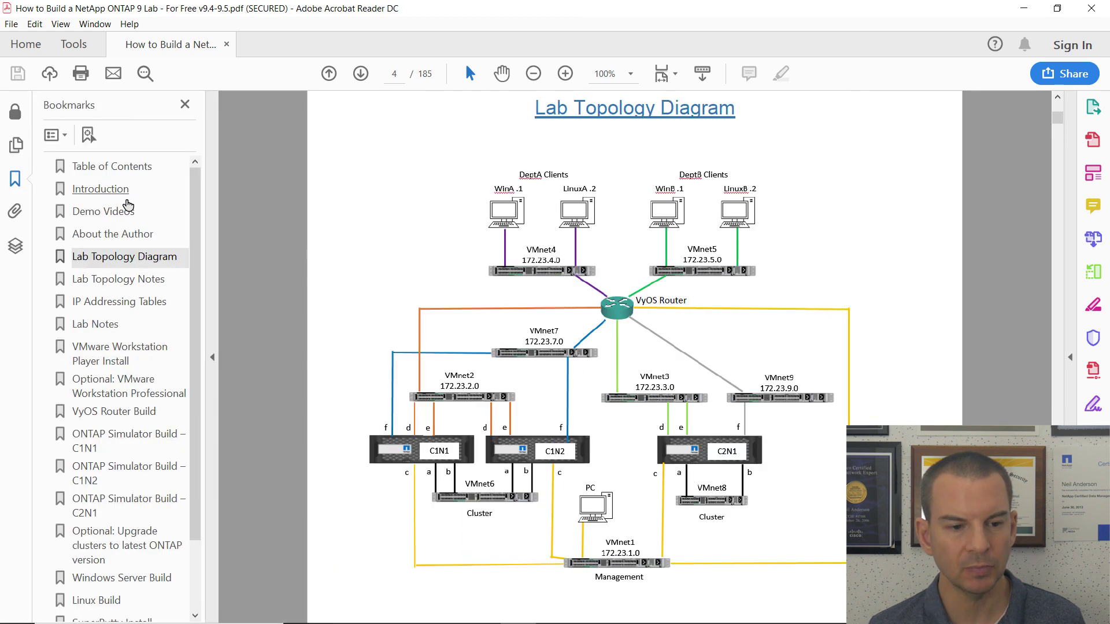
click(103, 361)
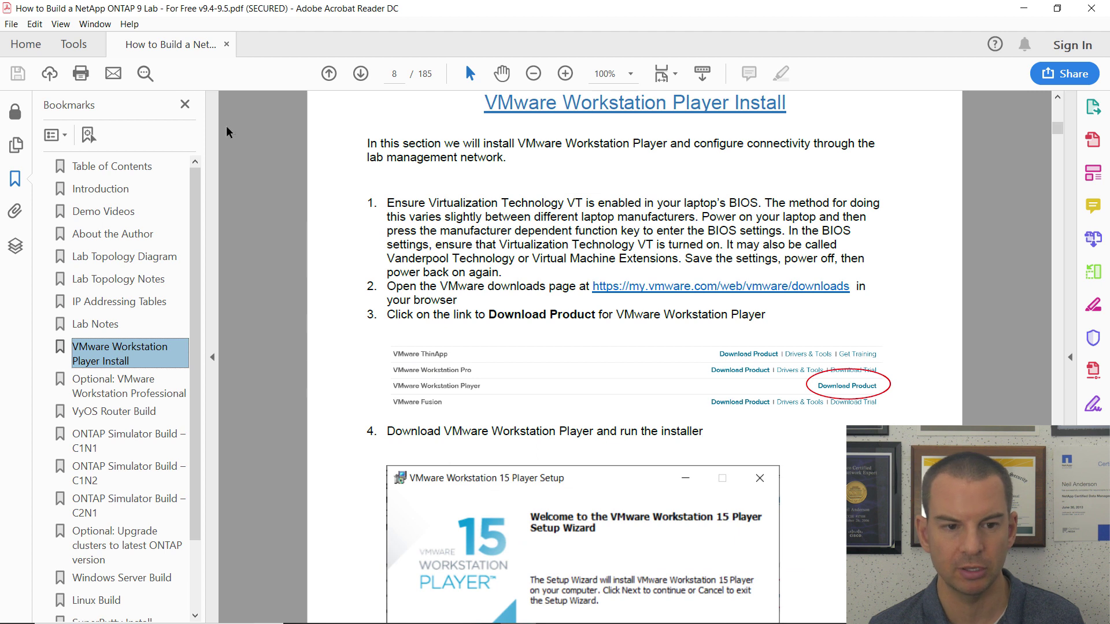
click(60, 24)
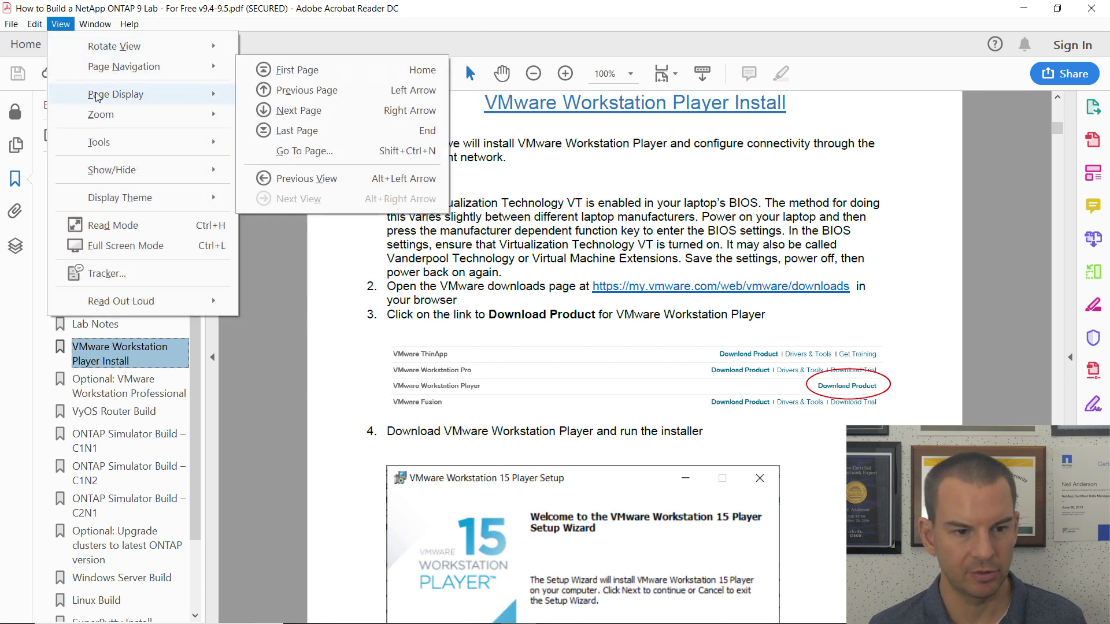
mouse_move(102, 102)
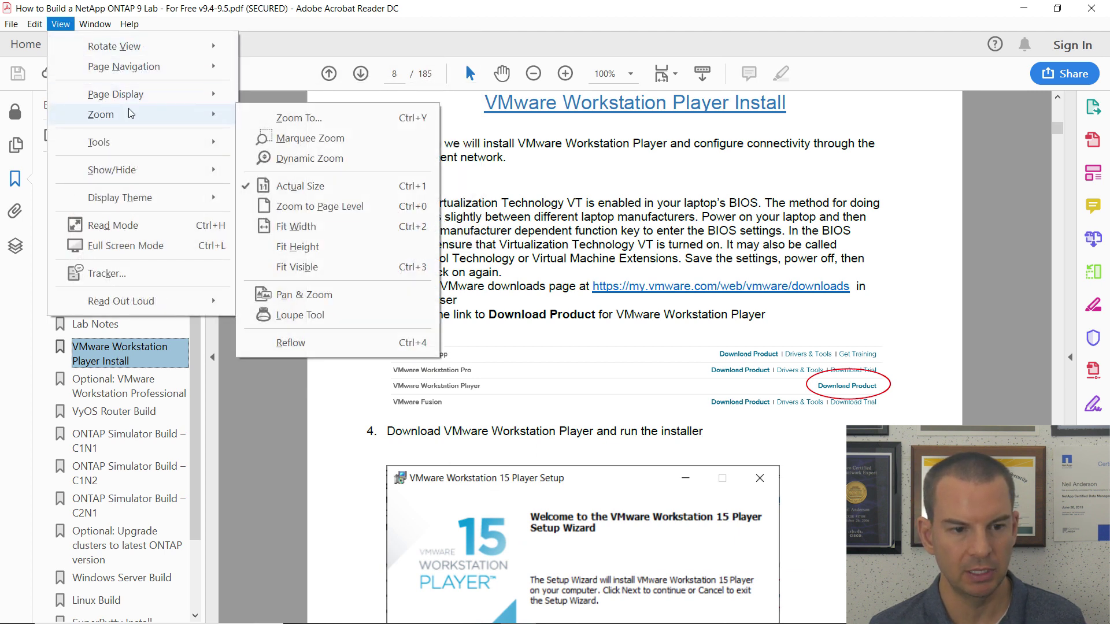
click(305, 258)
Scroll forward to page 13 showing the static route command.
click(72, 25)
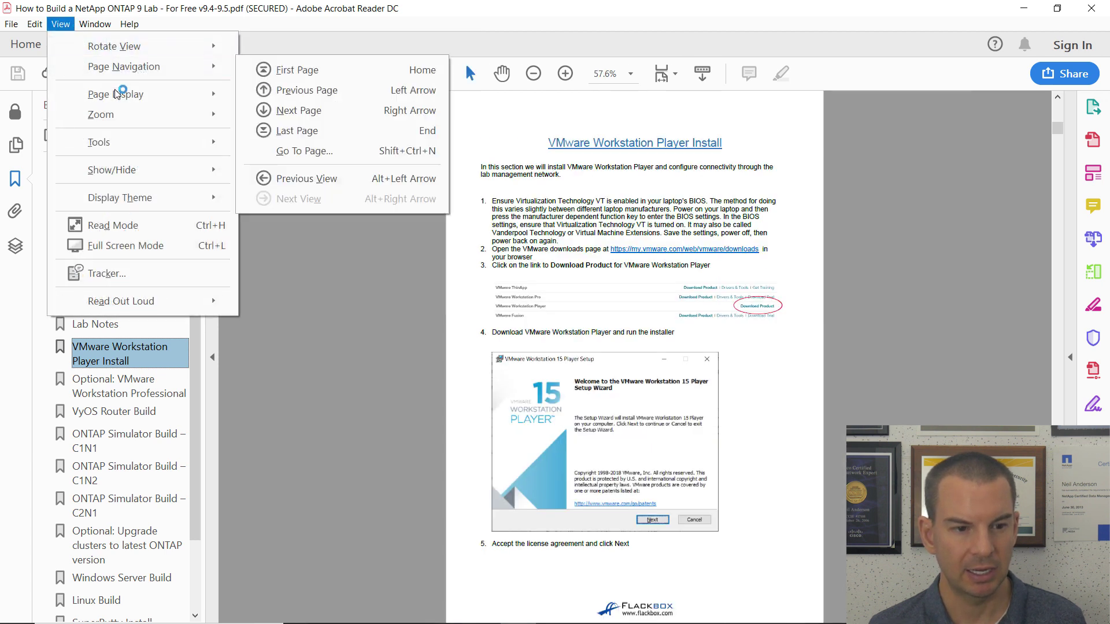
mouse_move(119, 93)
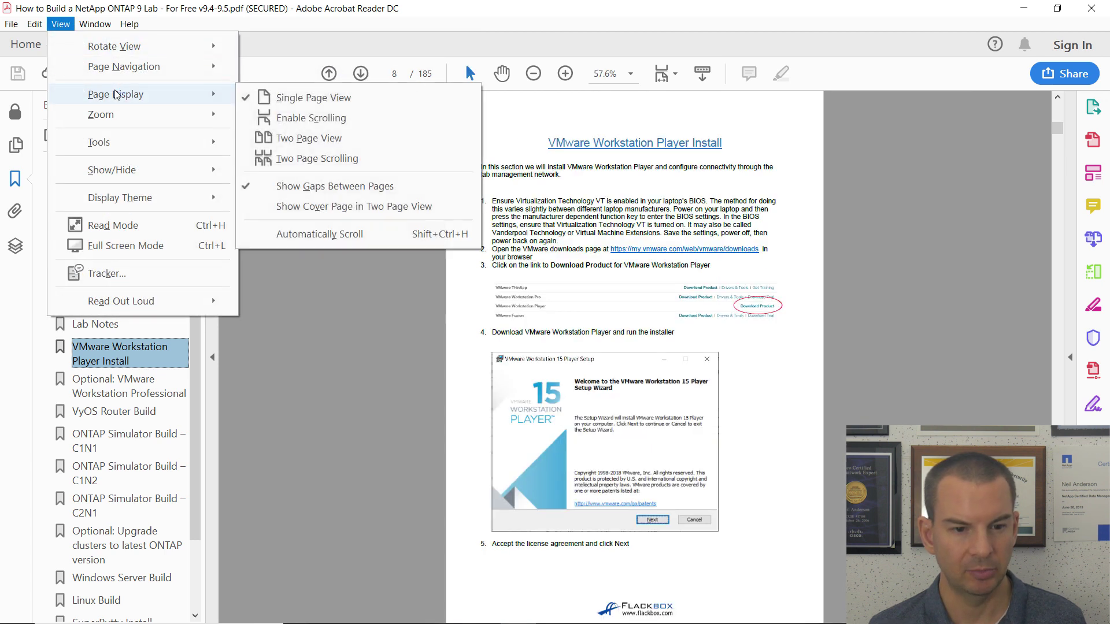
click(882, 254)
scroll(913, 322, down, 2)
scroll(913, 322, down, 2)
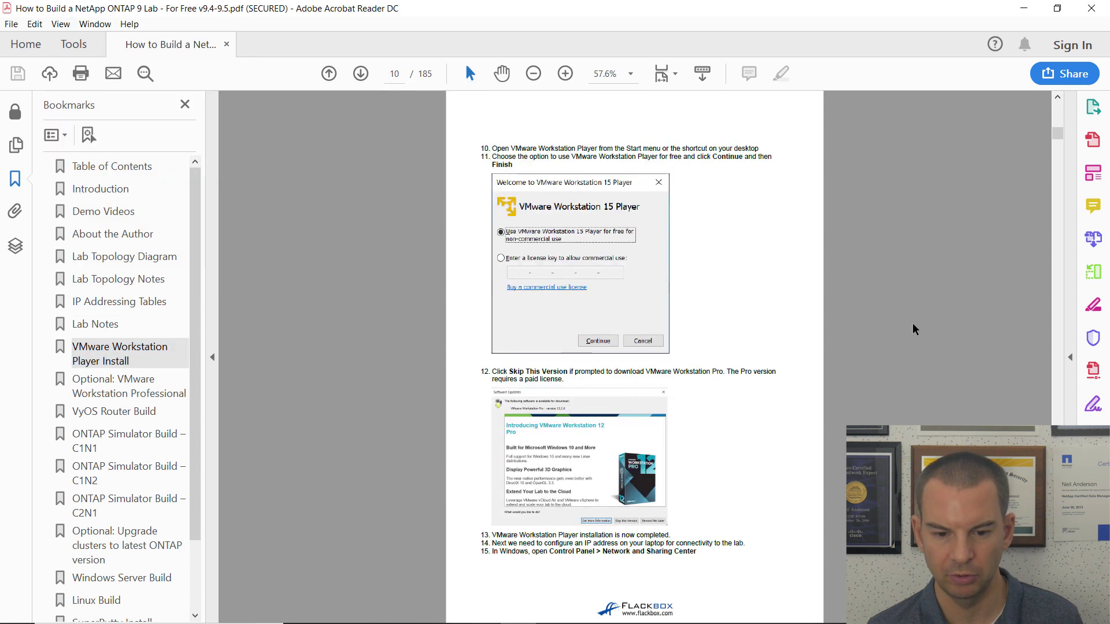
scroll(912, 323, down, 2)
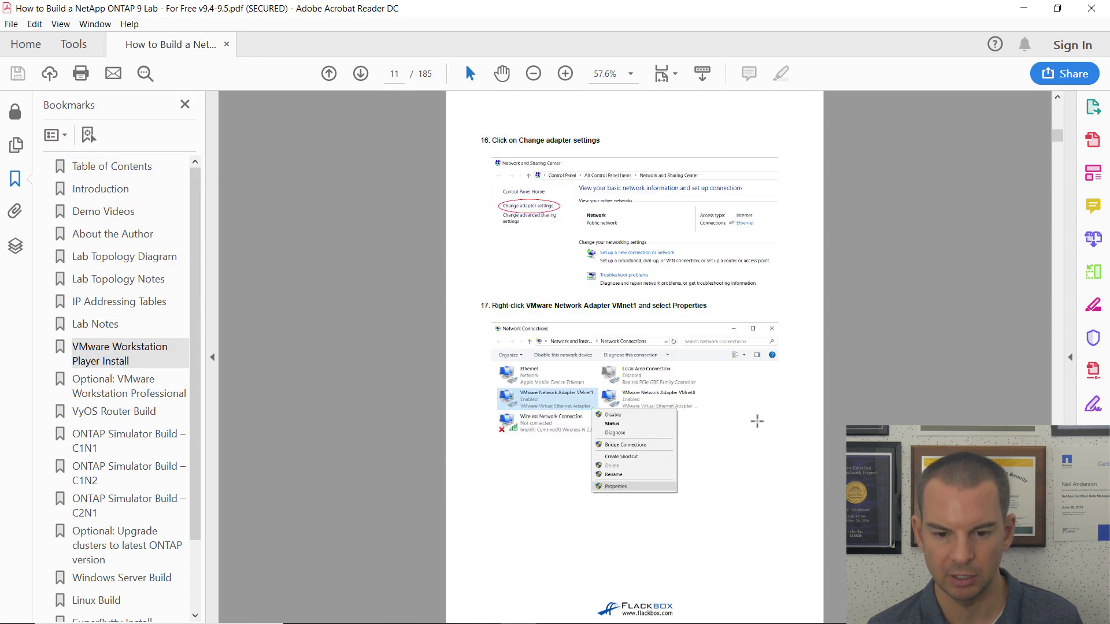
scroll(684, 373, down, 2)
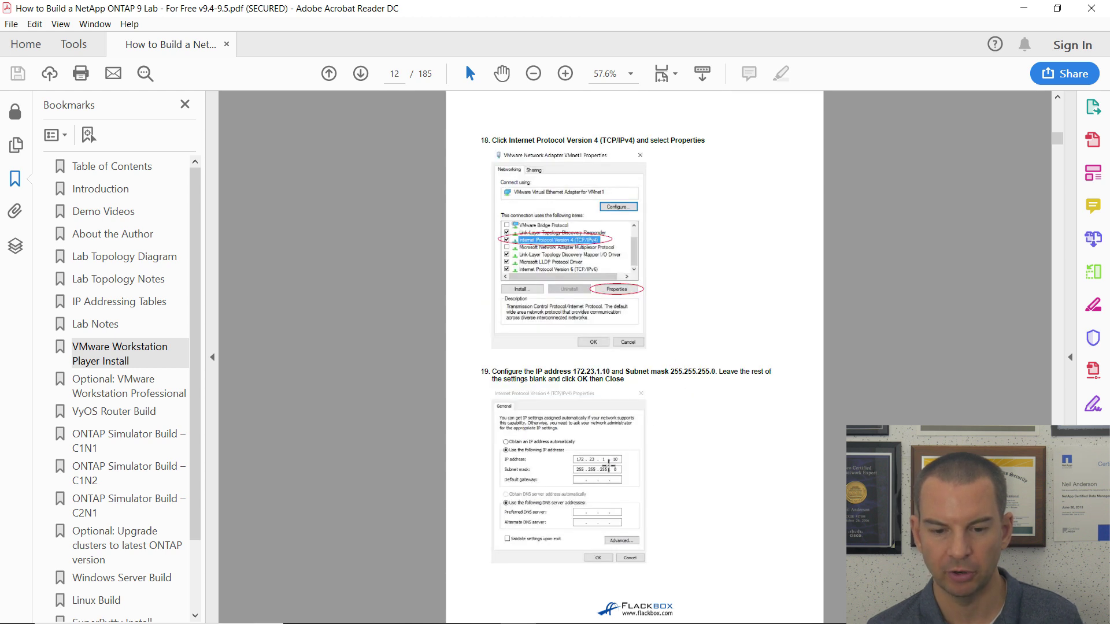
scroll(624, 428, down, 2)
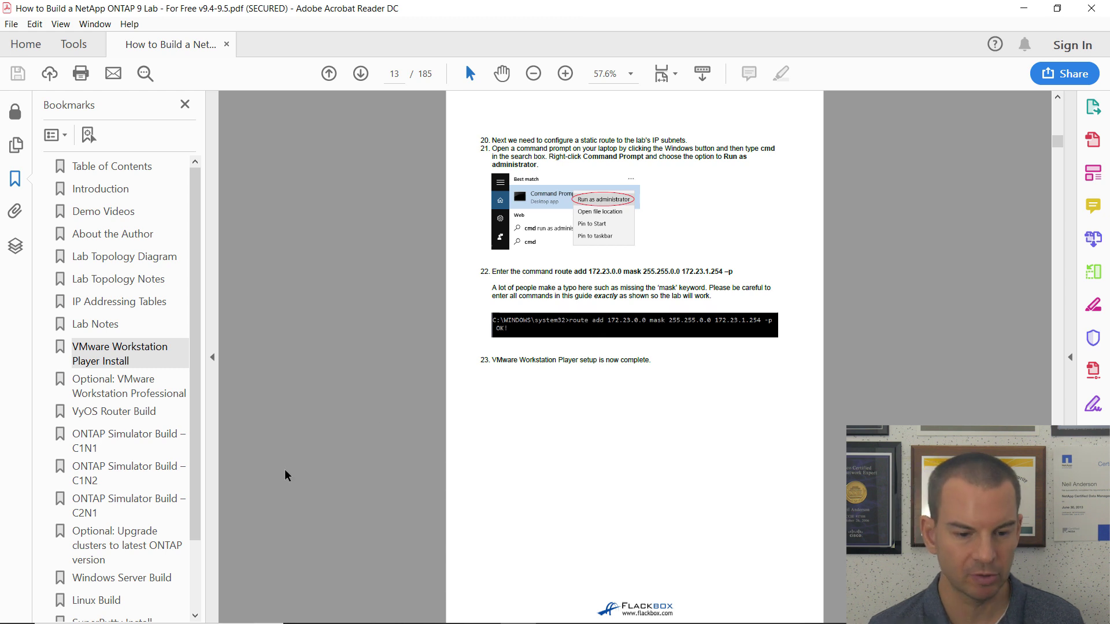
Launch Command Prompt as administrator and make its window shorter.
mouse_move(193, 617)
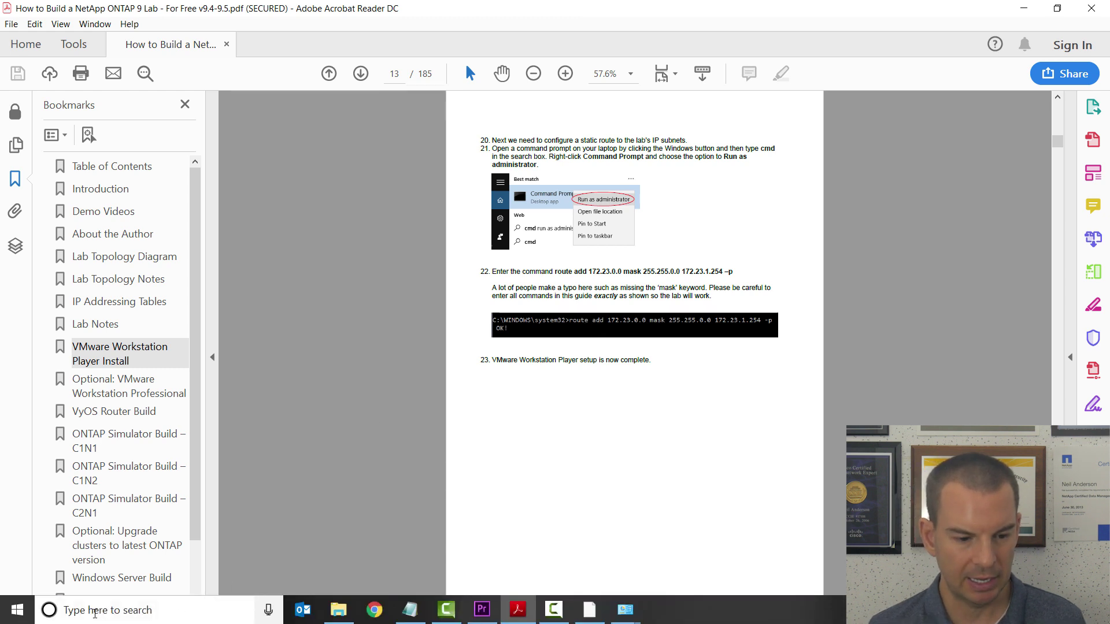
click(95, 612)
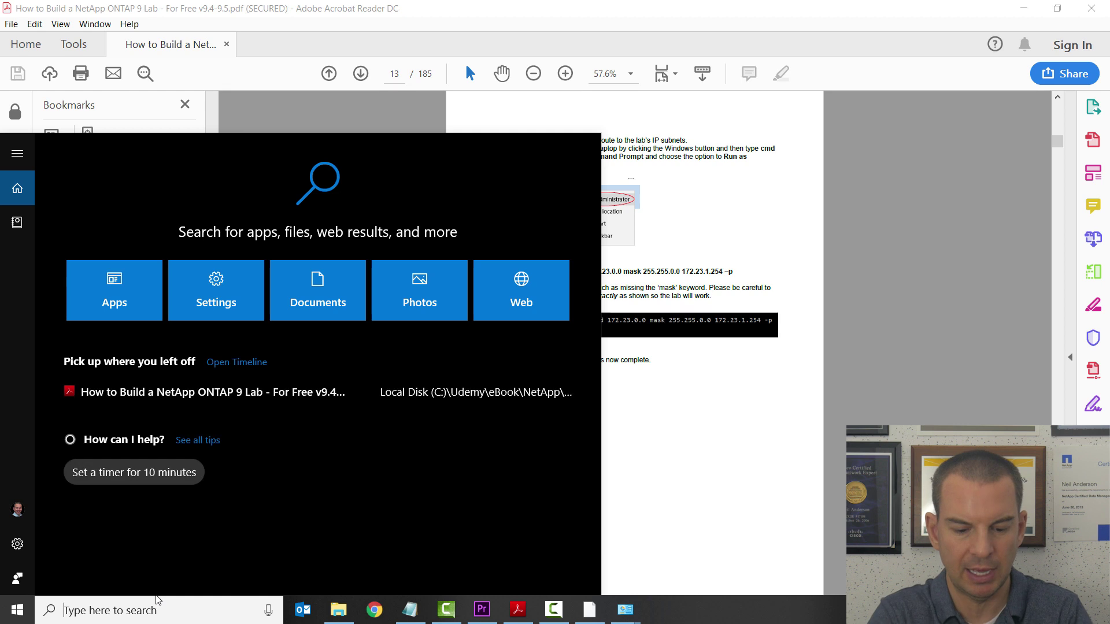
text(cmd)
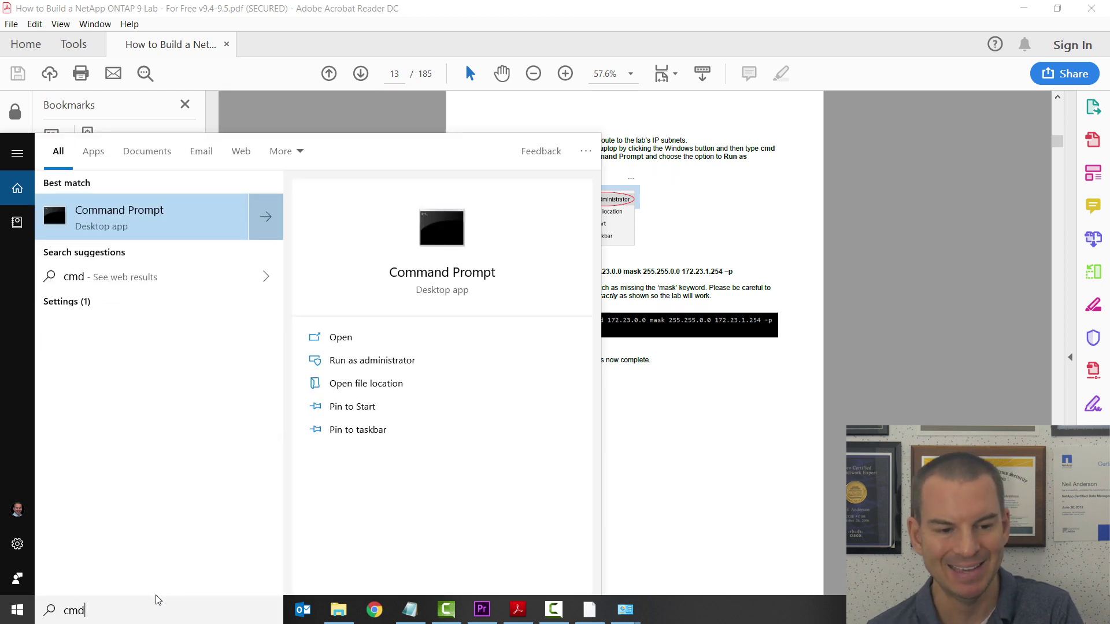
right_click(105, 221)
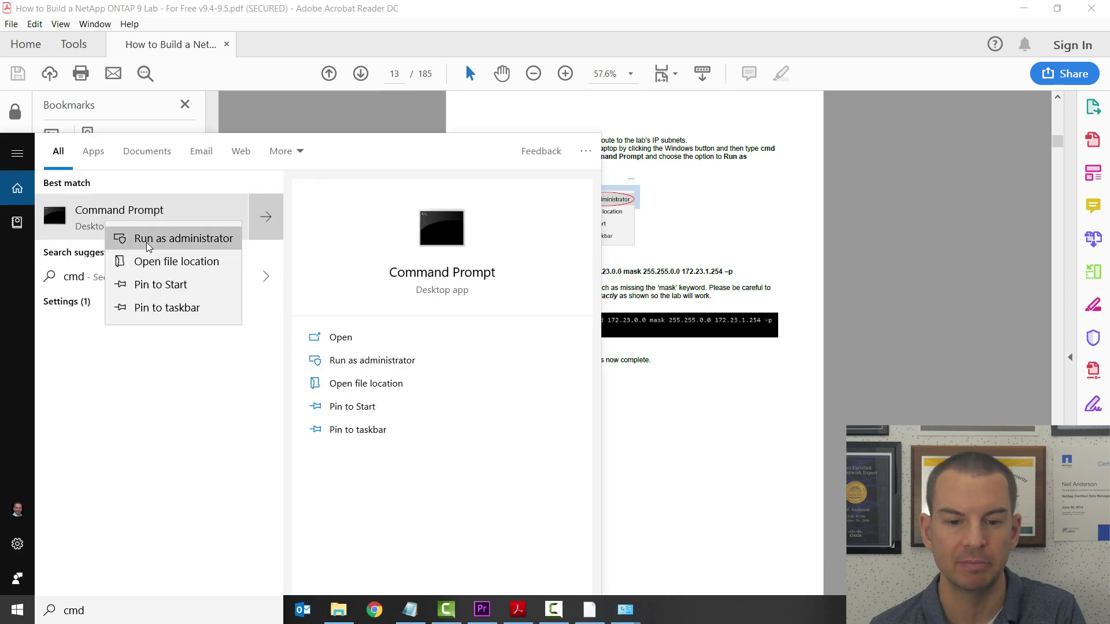
click(147, 241)
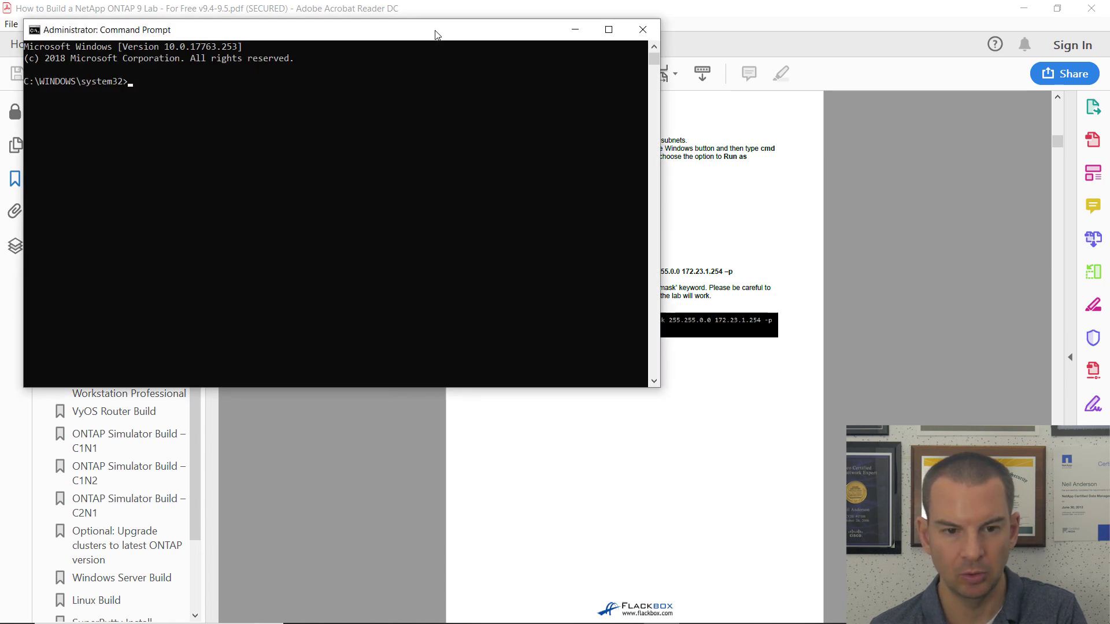
drag(432, 23, 454, 77)
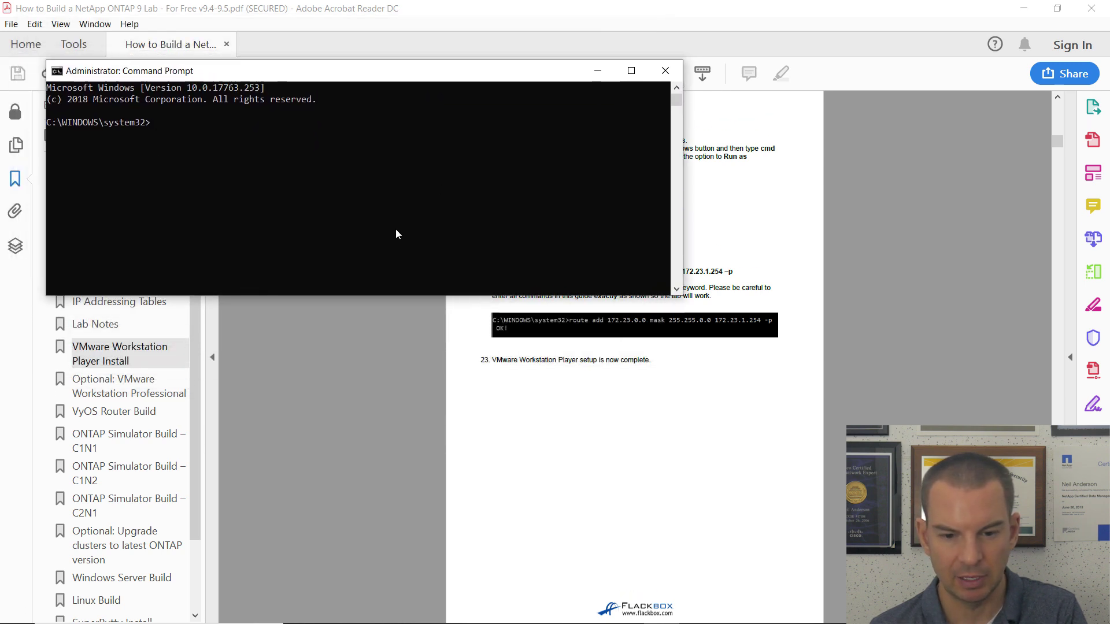
Run 'route add 172.23.0.0 mask 255.255.0.0 172.23.1.254 -p' to add the persistent route.
text(rout)
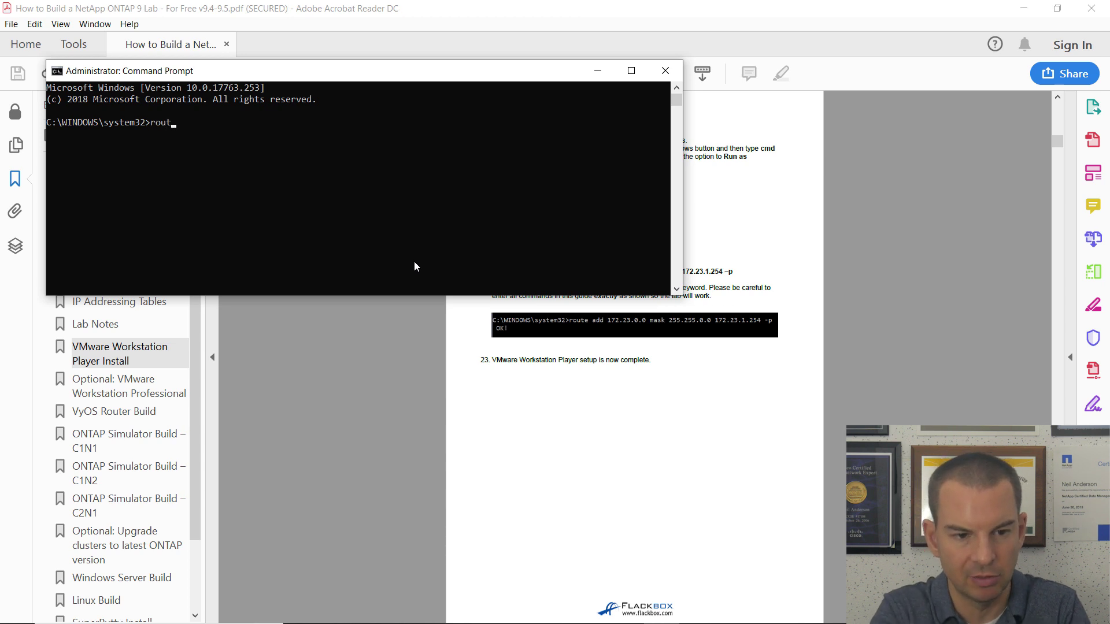
text(e add )
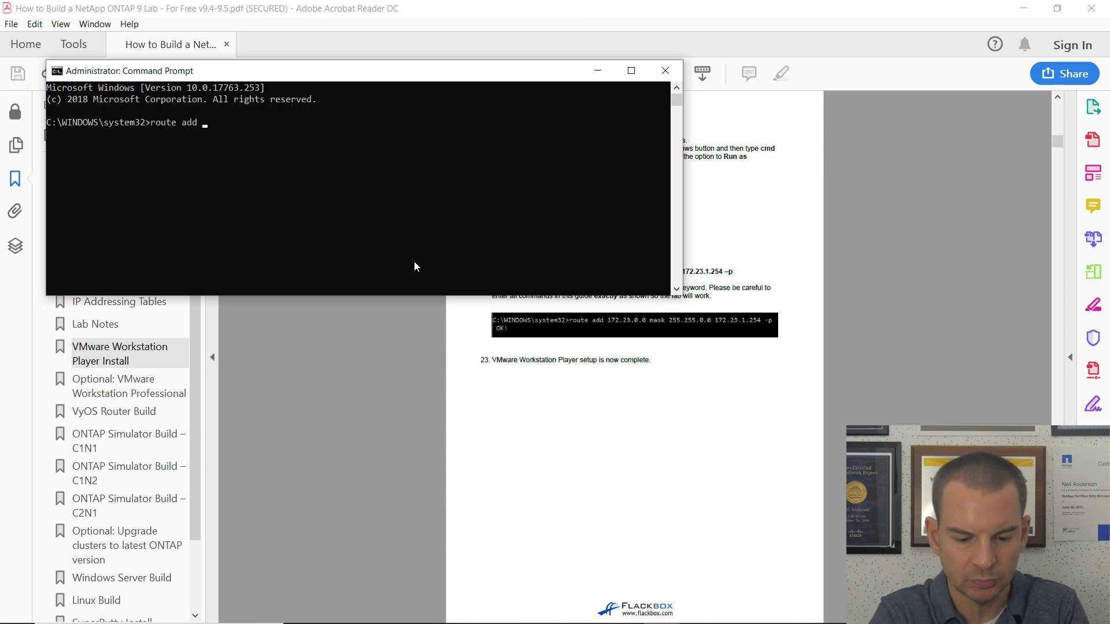
text(172.23.)
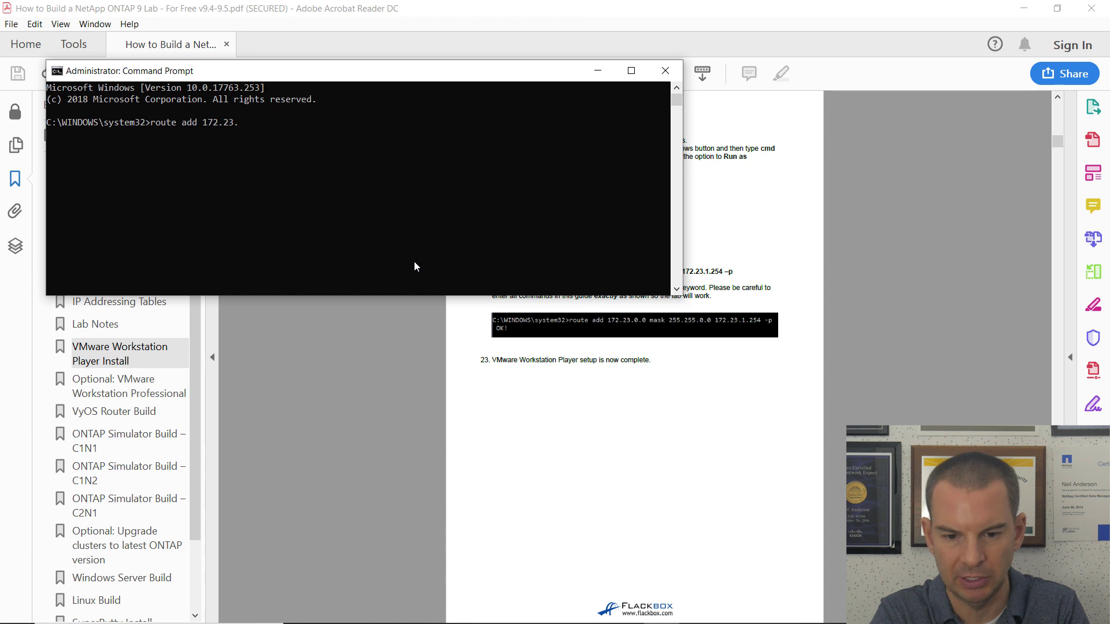
text(0.0)
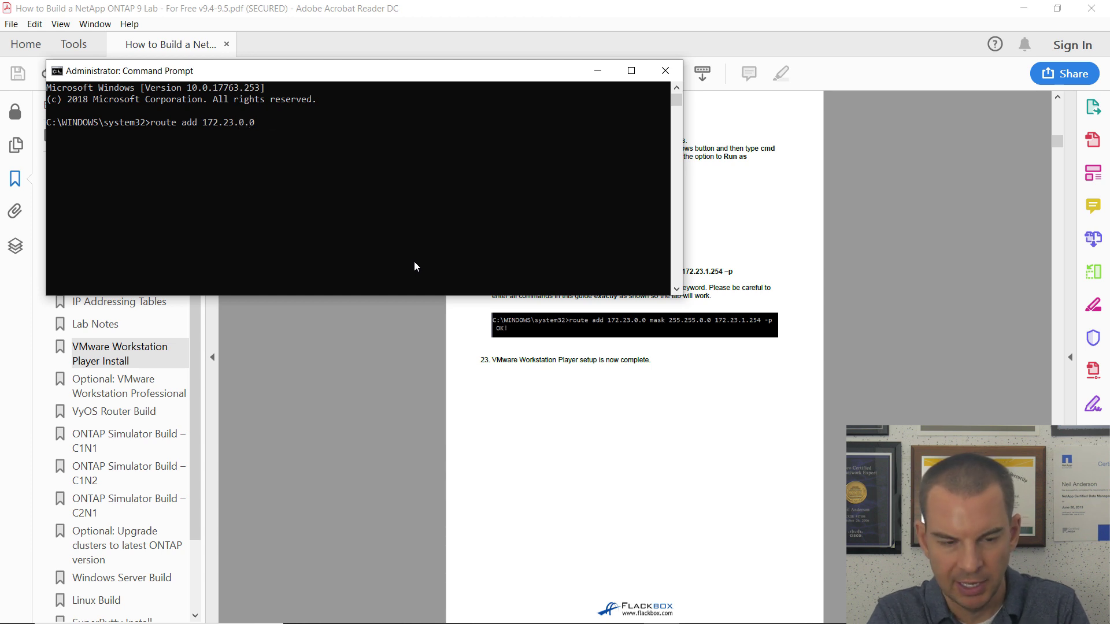
text( mask 2)
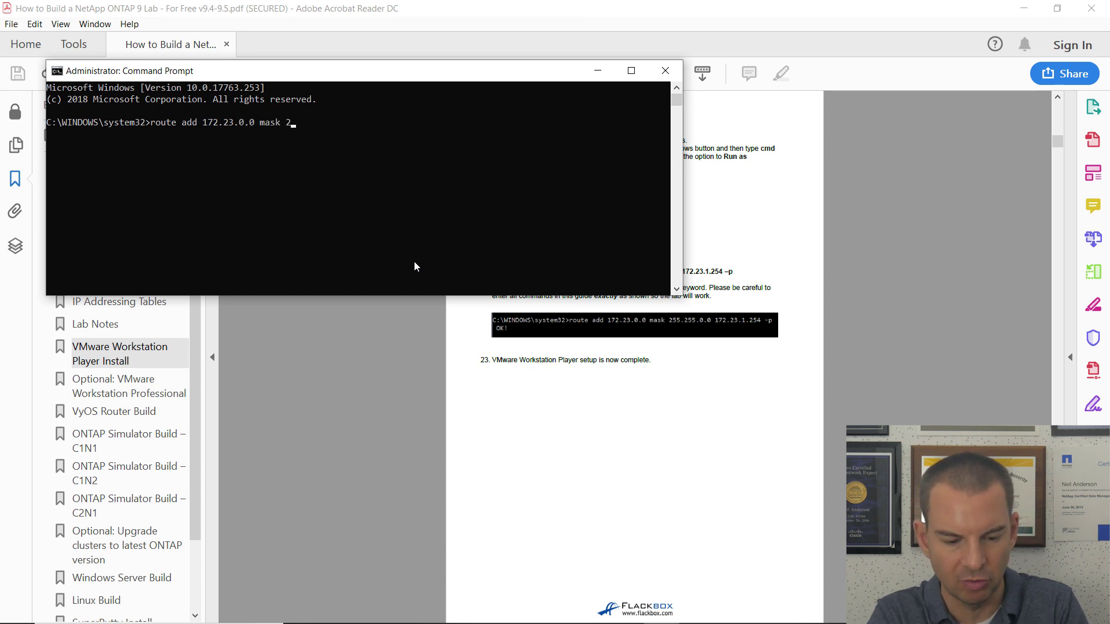
text(55.255.)
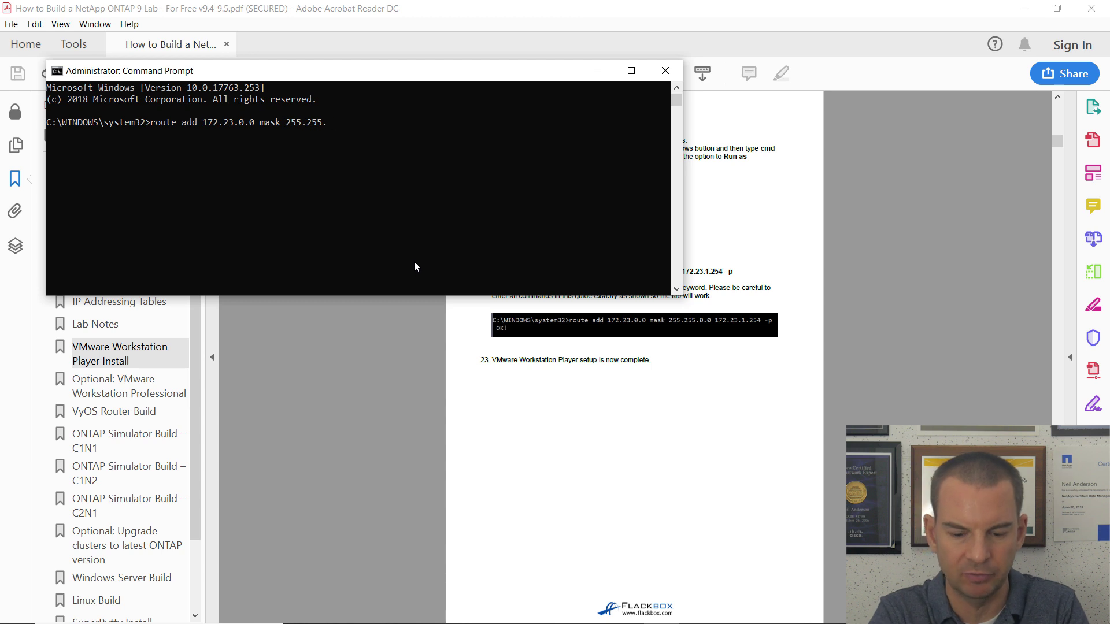
text(0.0)
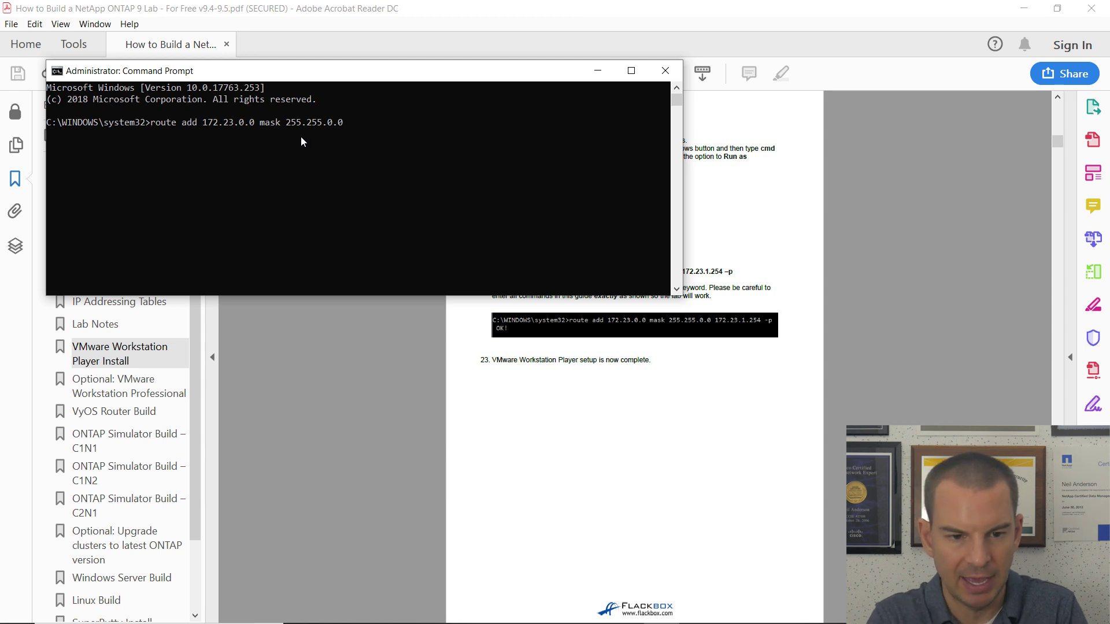
text(172.)
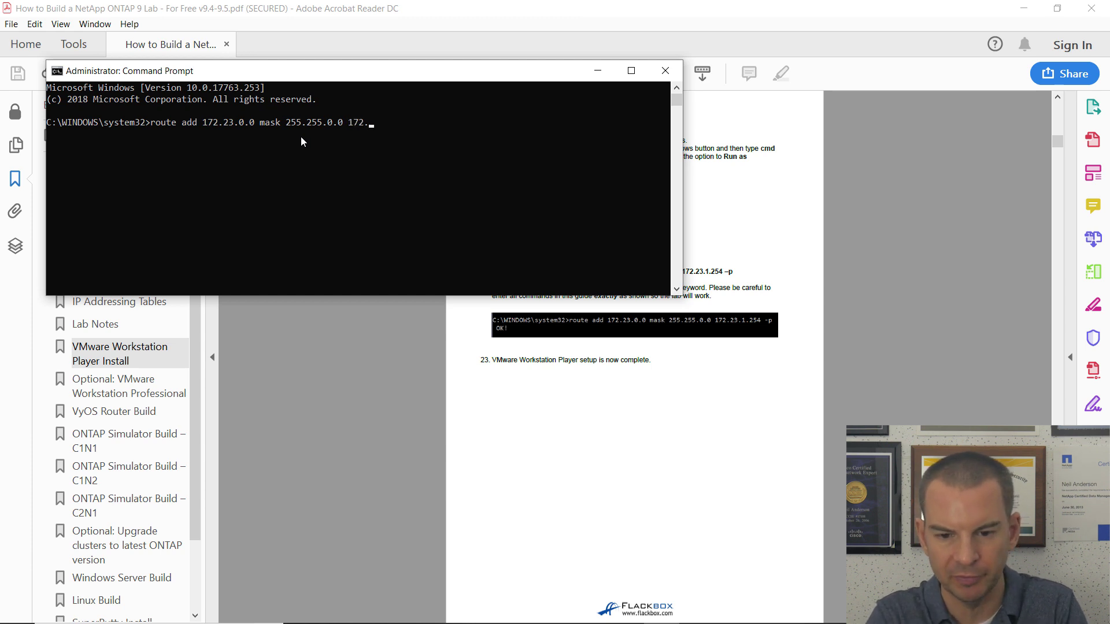
text(23.1)
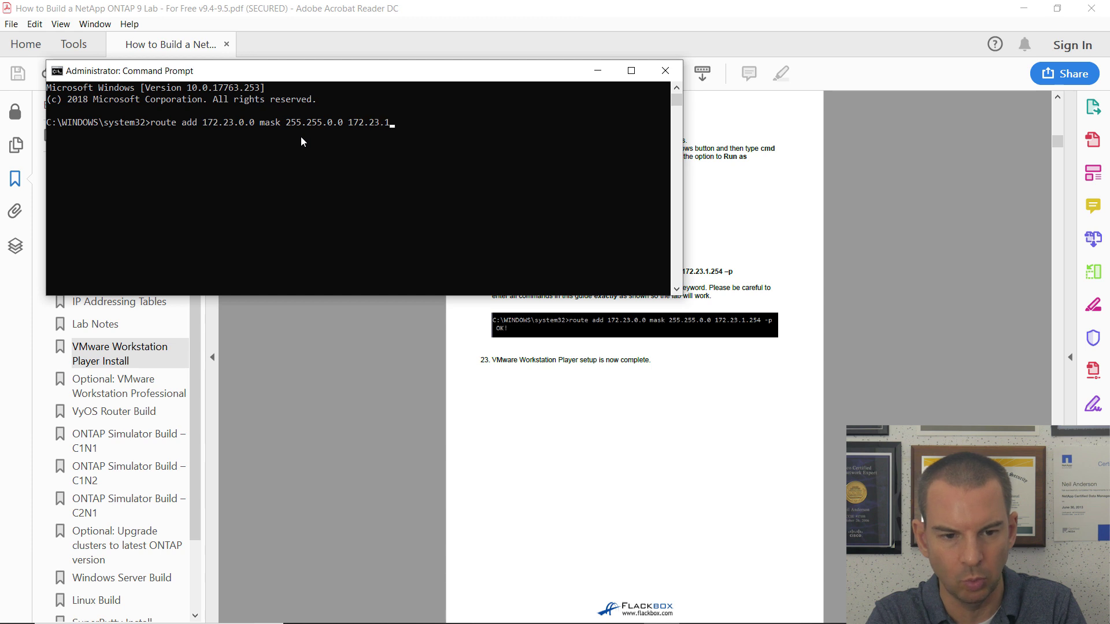
text(.254)
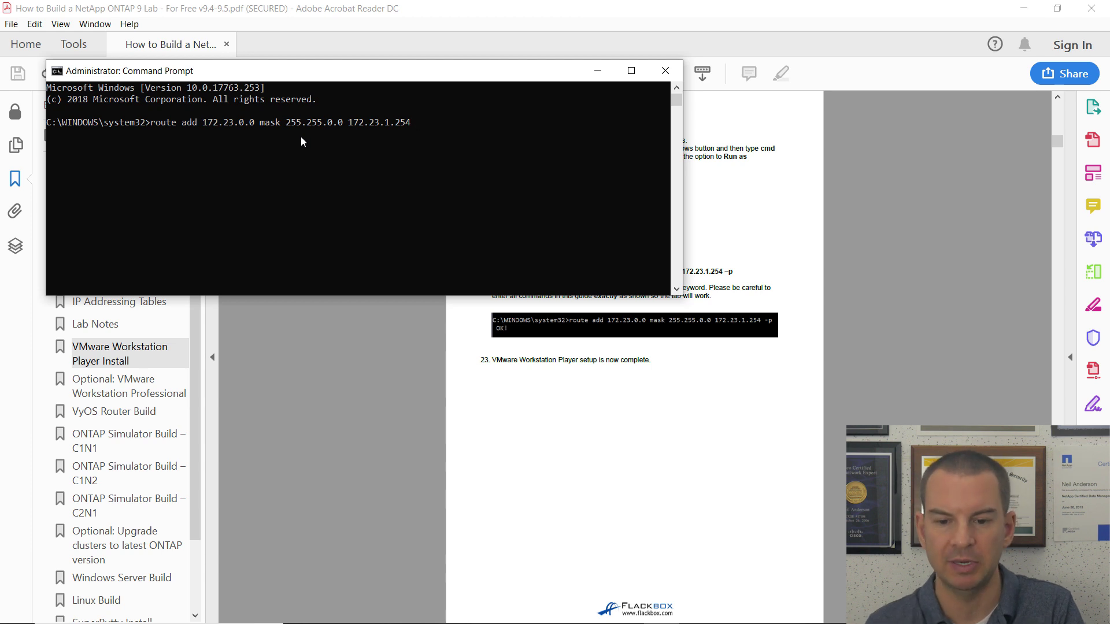
text(-p)
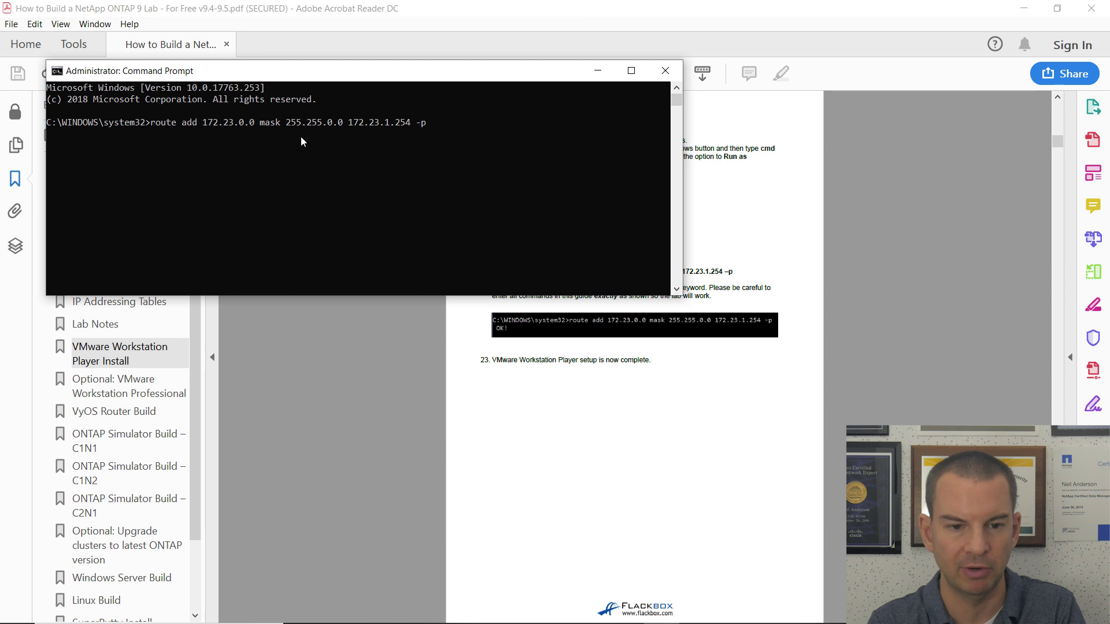
key(Return)
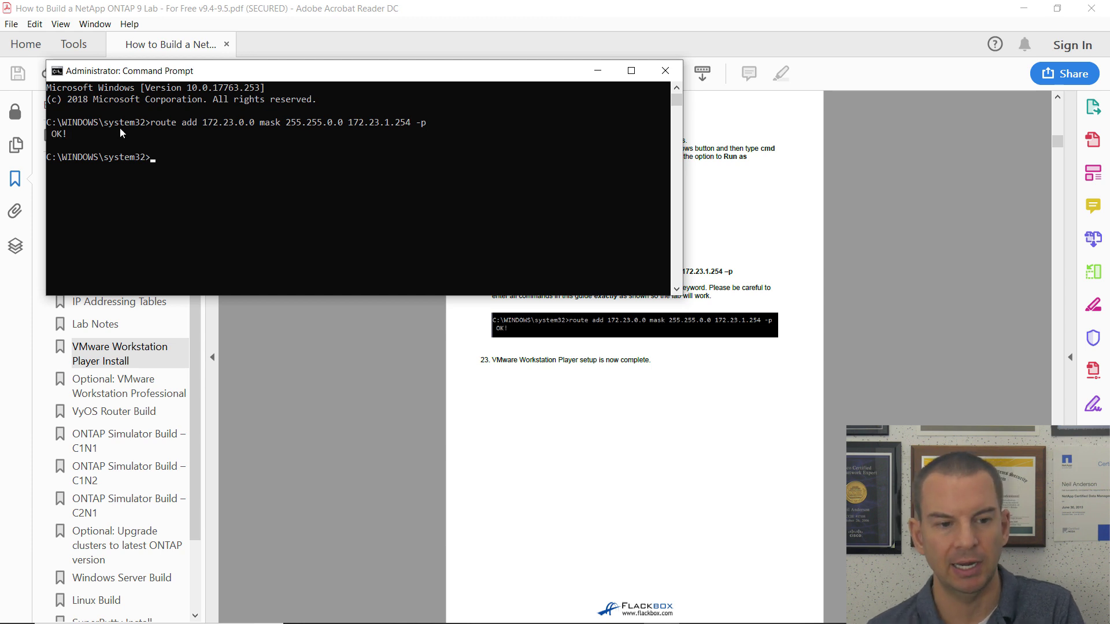